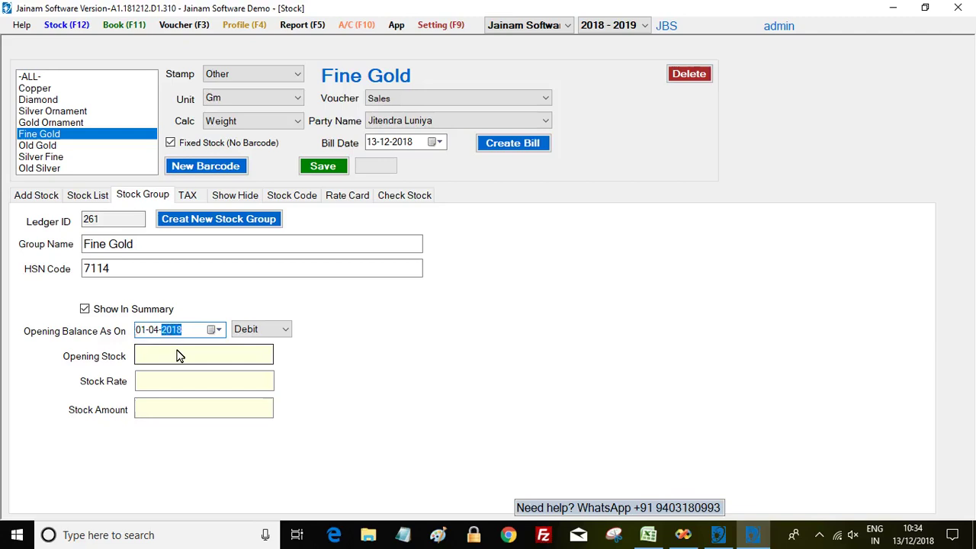
- Set the Fine Gold group's opening stock to 100 at a stock rate of 2200 and save it
click(190, 357)
click(173, 389)
text(2200)
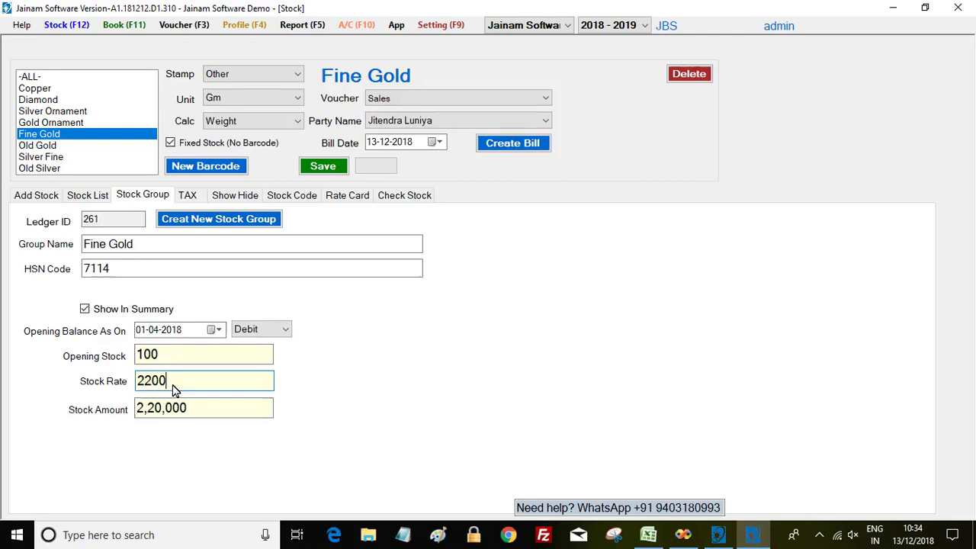
click(323, 167)
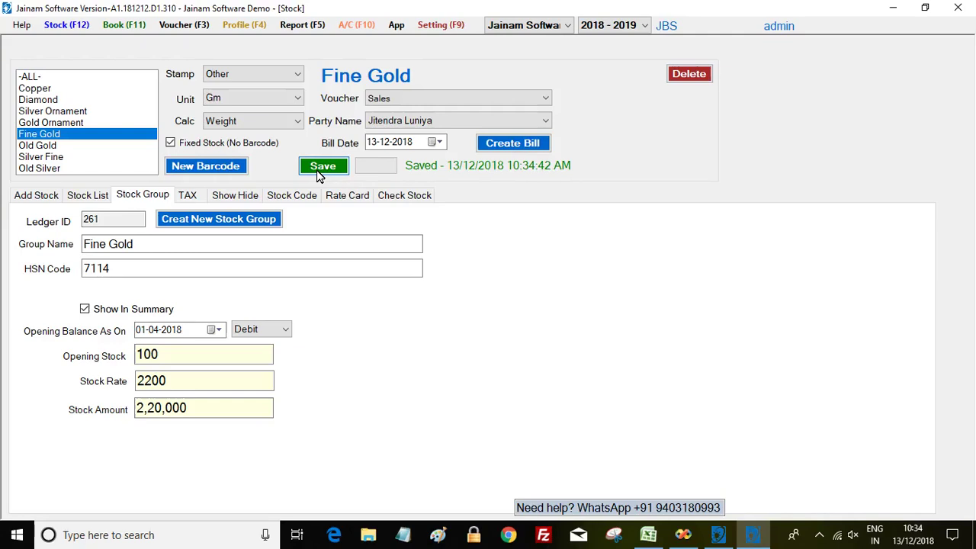
- Switch to Excel, check the date, weight and amount of the 05-May-18 purchase, and return to Jainam Software
key(alt+Tab)
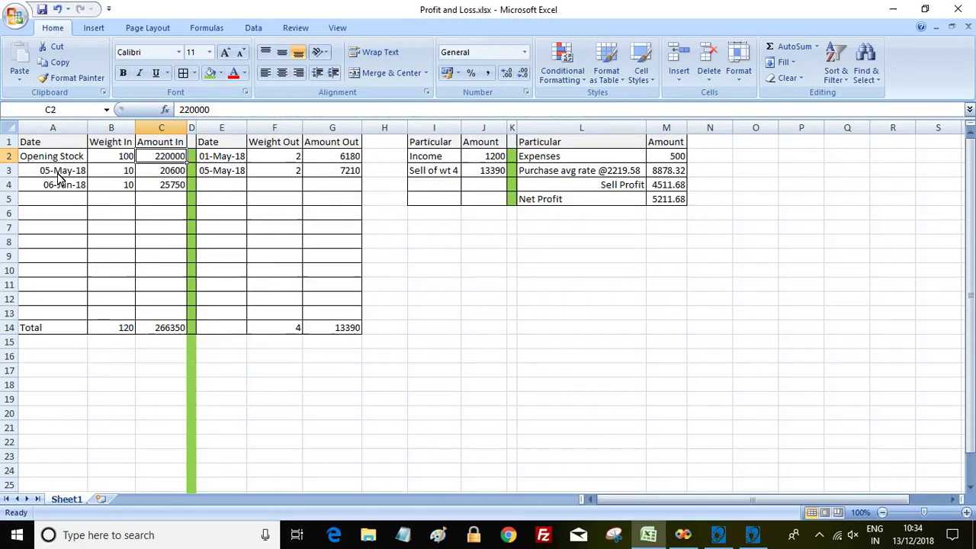
click(61, 172)
click(118, 174)
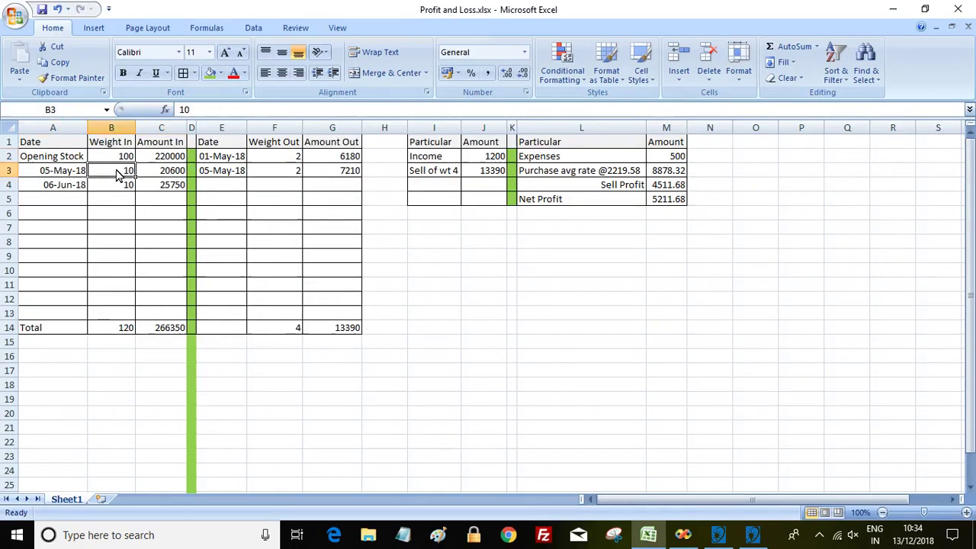
click(153, 175)
click(76, 183)
key(alt+Tab)
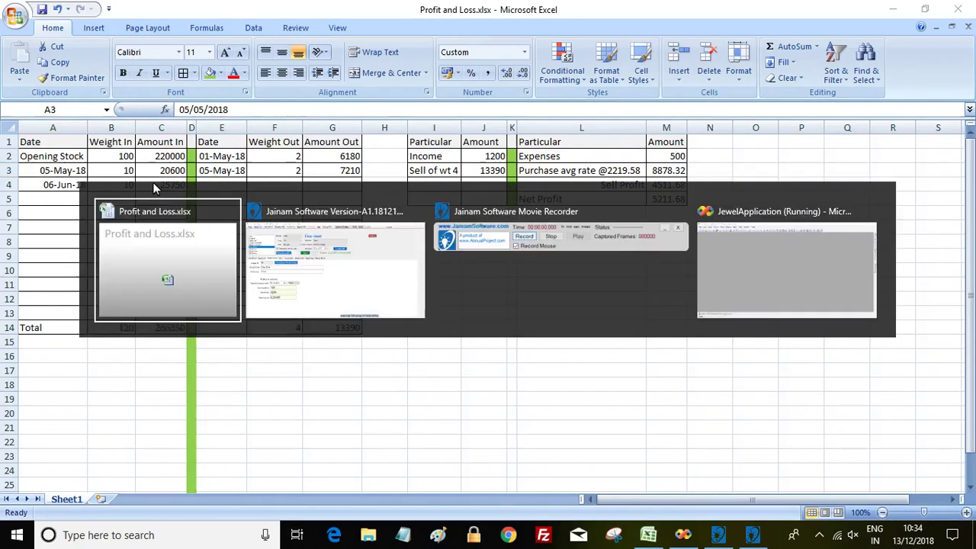
- Open a Purchase RD voucher and fill in the customer's name
click(180, 27)
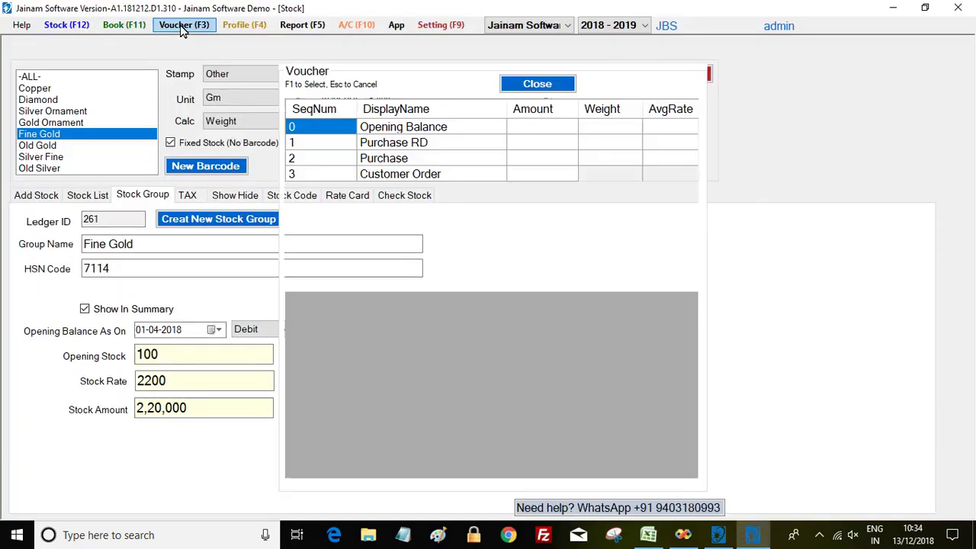
click(390, 166)
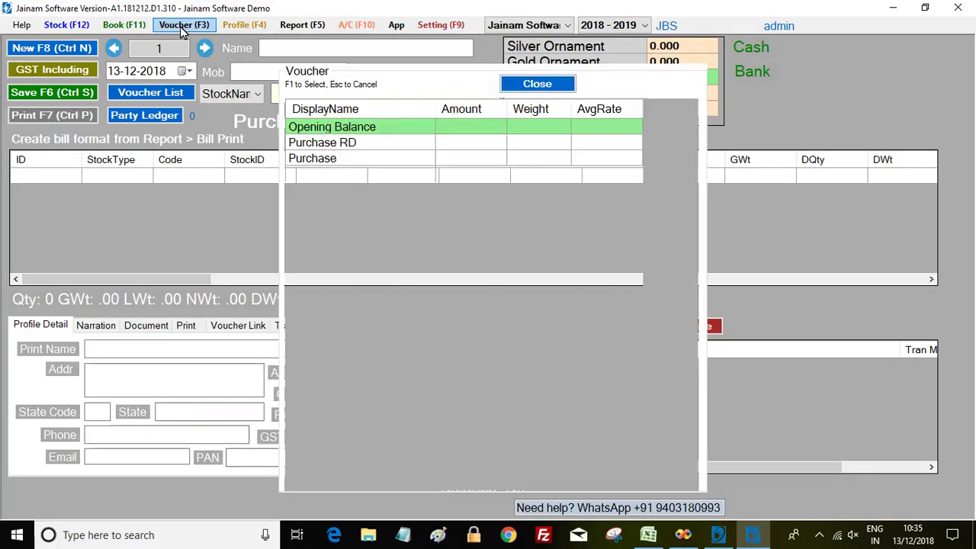
double_click(338, 143)
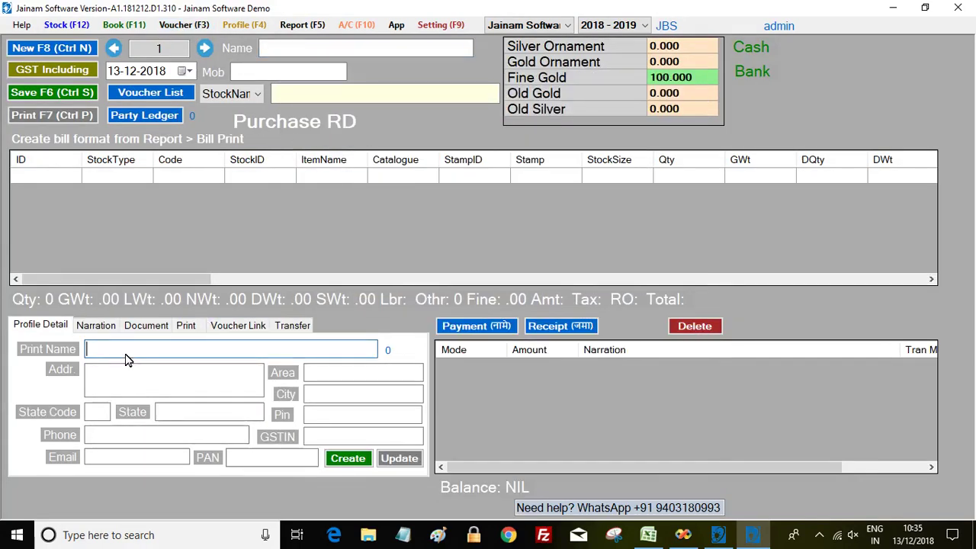
text(Rahul)
key(Return)
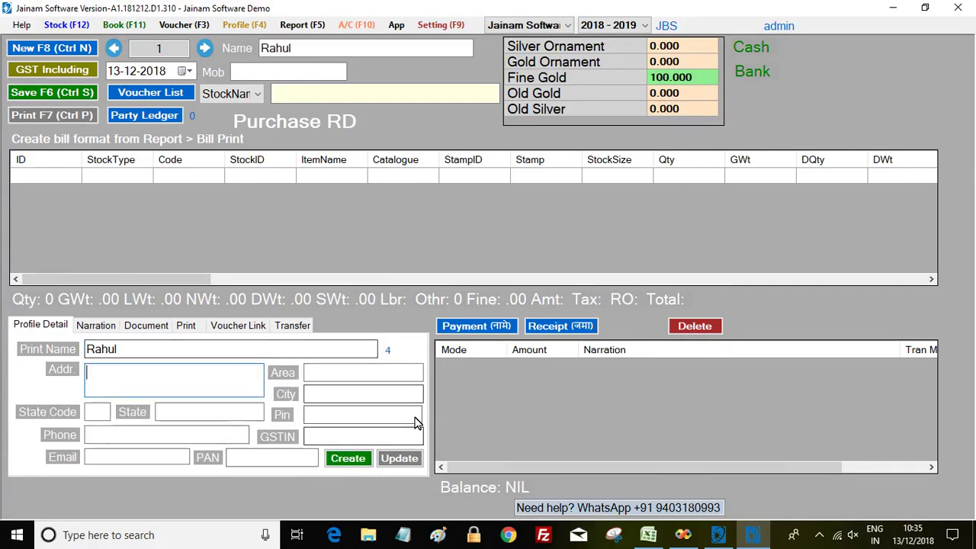
double_click(264, 49)
text(rahul)
key(Return)
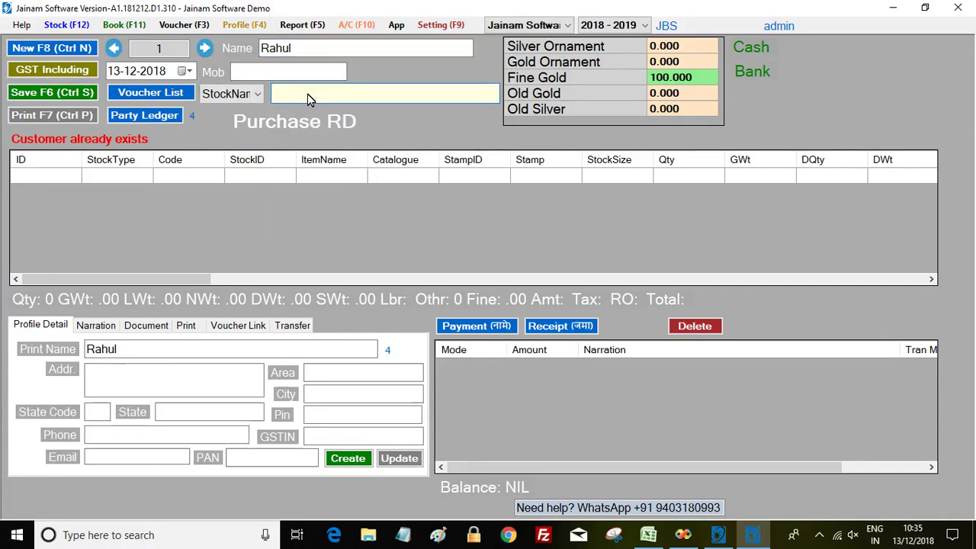
- Add the Gold Fine item to the purchase voucher and set its weight to 10
key(Down)
key(Down)
key(Return)
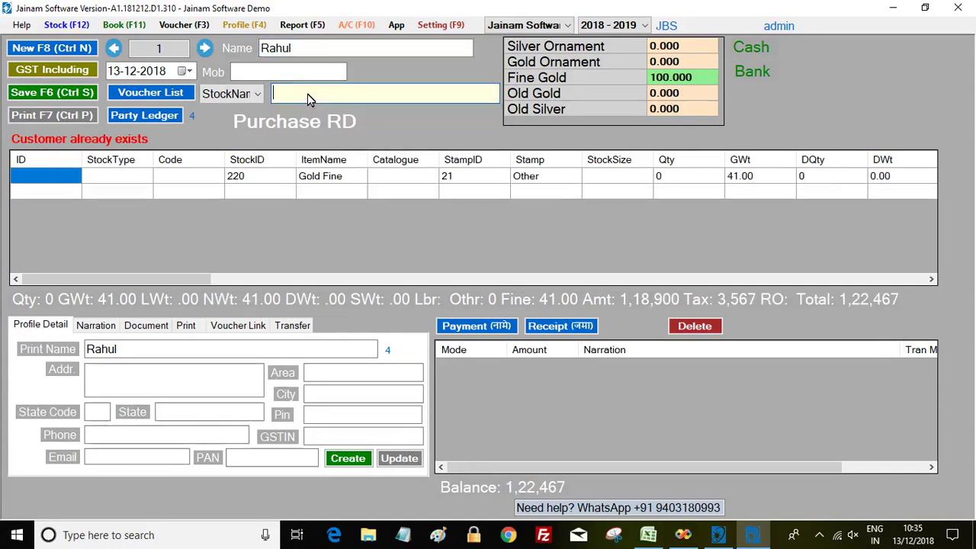
click(185, 279)
click(508, 178)
text(10)
key(Return)
- Set the Gold Fine item's rate to 2000, checking the 05-May-18 purchase amount in the Excel workbook
drag(252, 279, 450, 281)
click(816, 177)
key(alt+Tab)
click(159, 174)
key(alt+Tab)
key(alt+Tab)
text(2000)
key(Return)
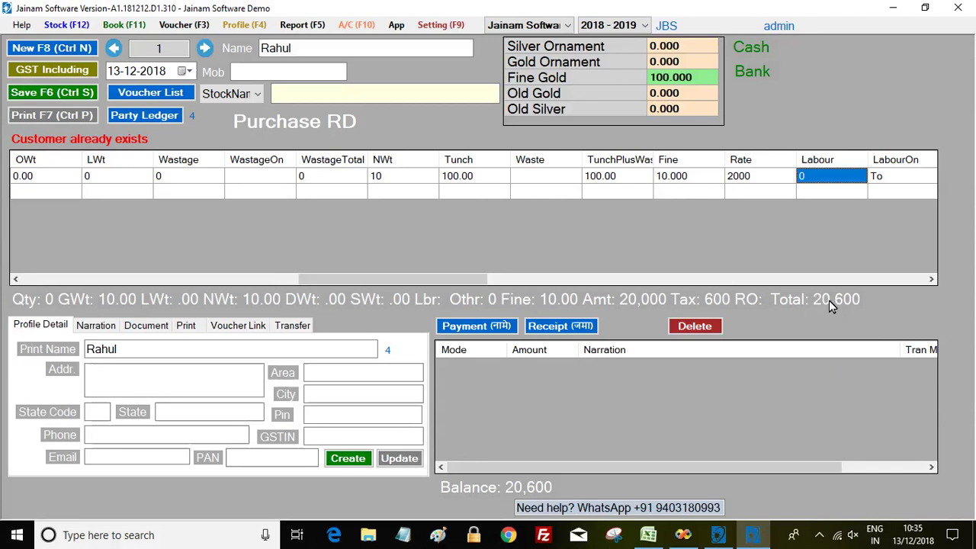
- Check the first purchase's date in Excel, set the voucher date to 05-05-2018 and save the voucher
key(alt+Tab)
click(54, 171)
key(alt+Tab)
text(0505)
key(Return)
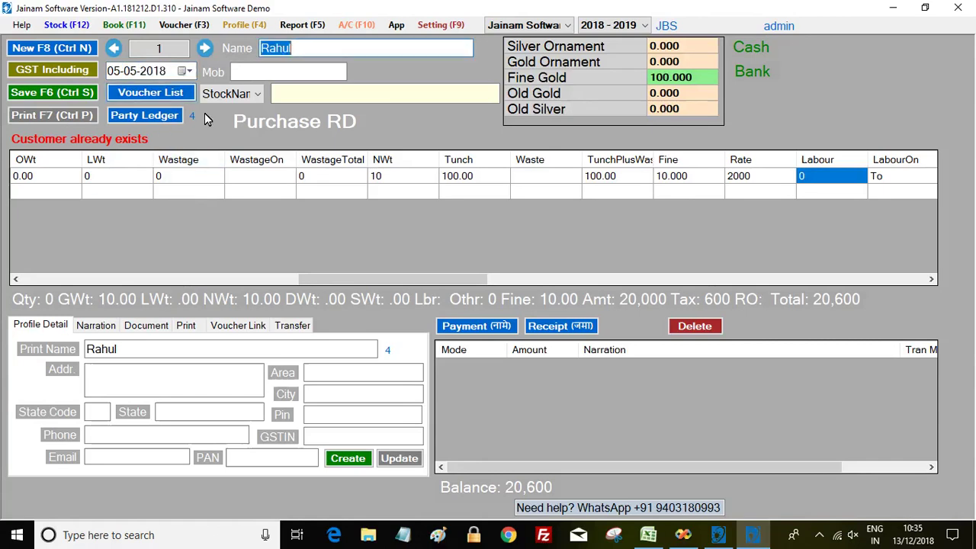
click(46, 93)
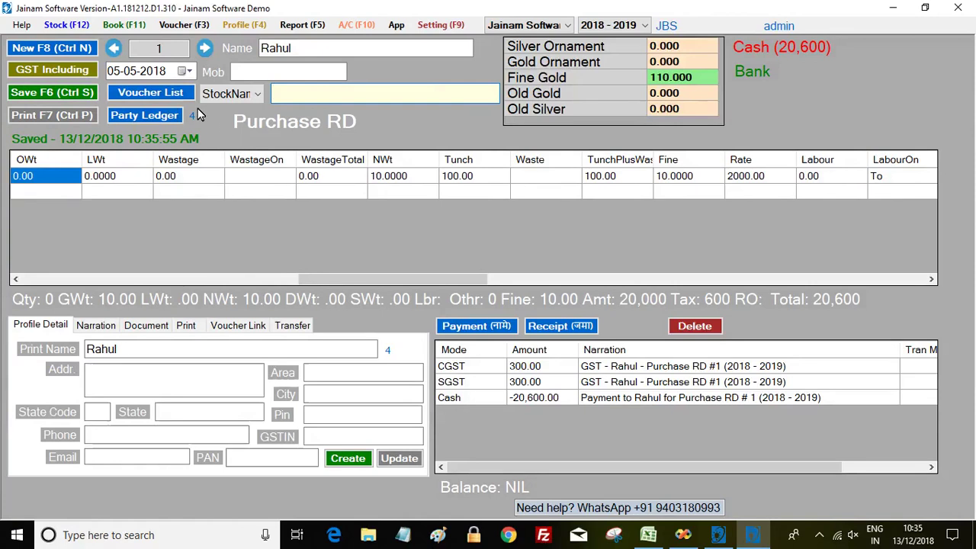
- Switch to Excel, check the date, weight and amount of the 06-Jun-18 purchase, and return to Jainam Software
key(alt+Tab)
click(65, 185)
click(124, 185)
click(160, 185)
key(alt+Tab)
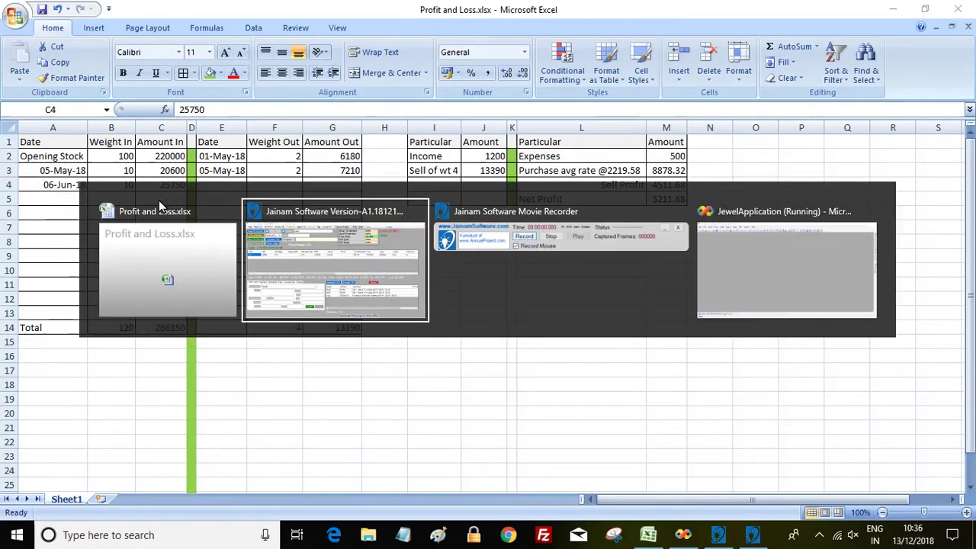
- Create a second Purchase RD voucher dated 06-06-2018 and add the Gold Fine item to it
click(66, 49)
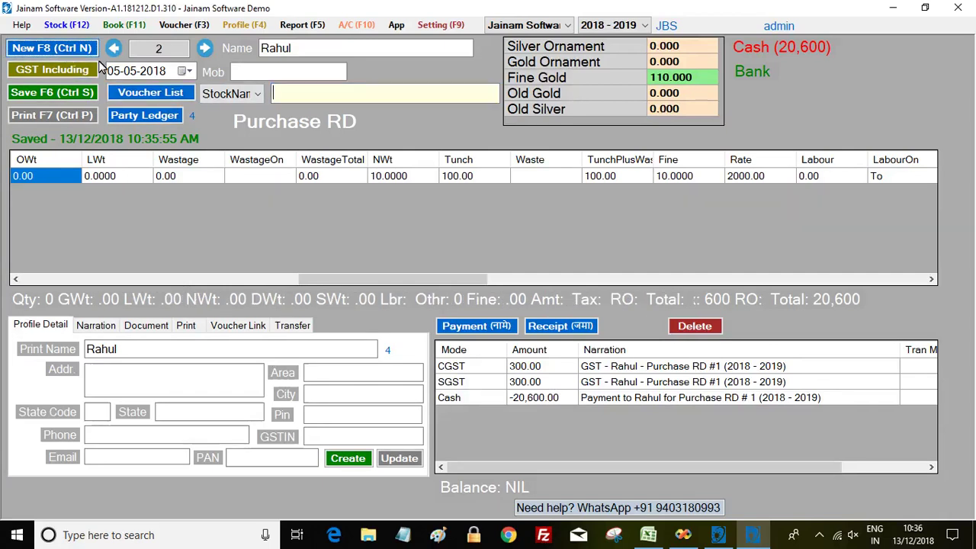
click(116, 73)
text(06-06)
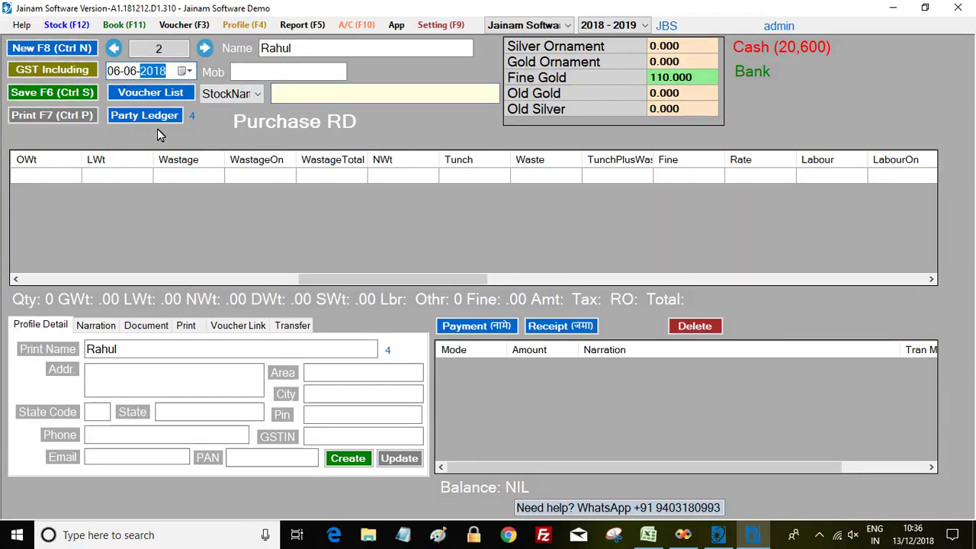
click(328, 95)
text(fin)
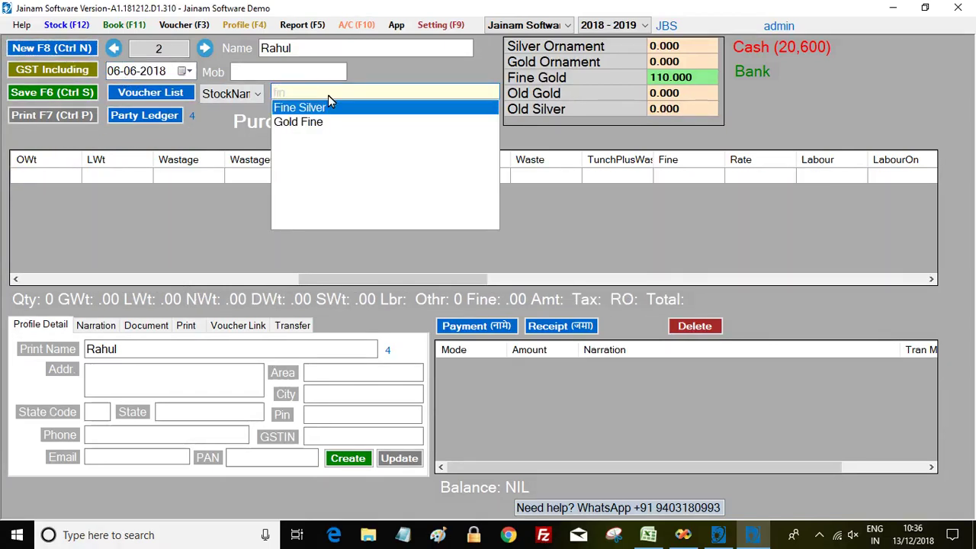
key(Return)
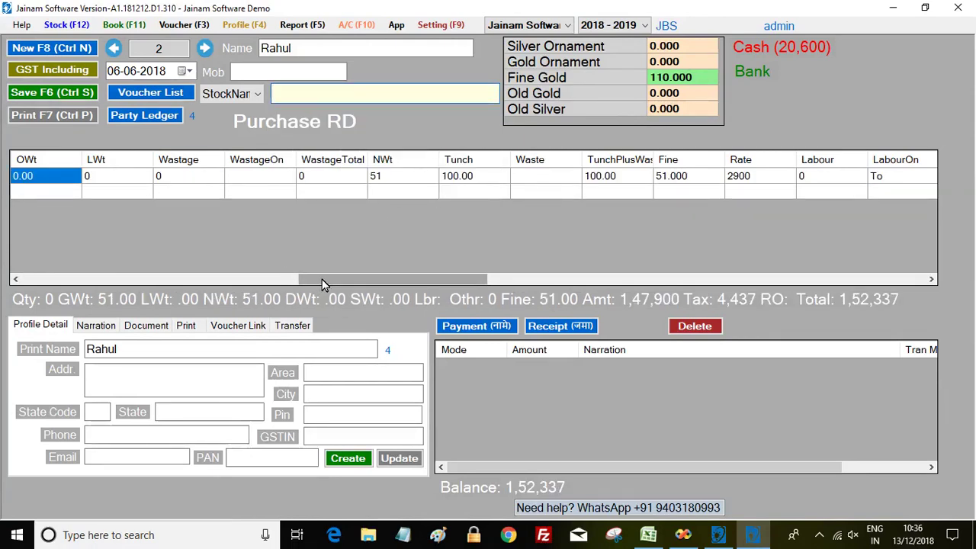
- Set the Gold Fine item's weight to 10 and its rate to 2500 in the second purchase voucher
click(390, 182)
drag(372, 281, 471, 301)
click(158, 180)
text(10)
key(Return)
click(402, 179)
text(2500)
key(Return)
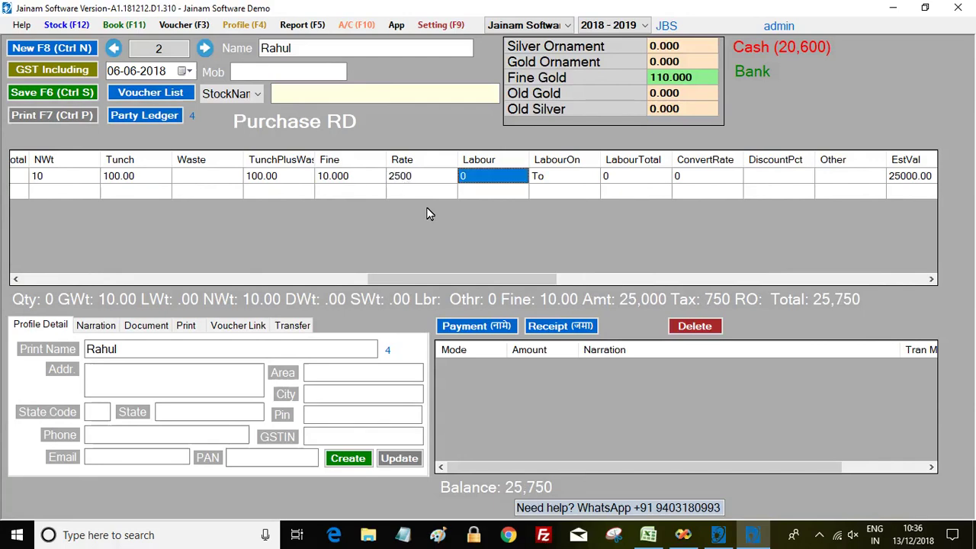
- Compare the second purchase's total with the Excel workbook, save the voucher and check the Fine Gold stock balance
key(alt+Tab)
key(alt+Tab)
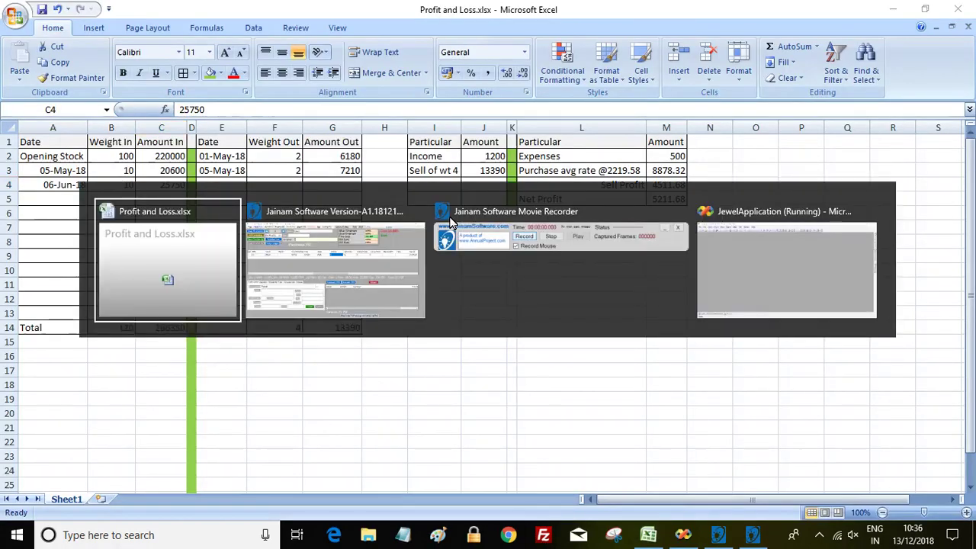
click(67, 93)
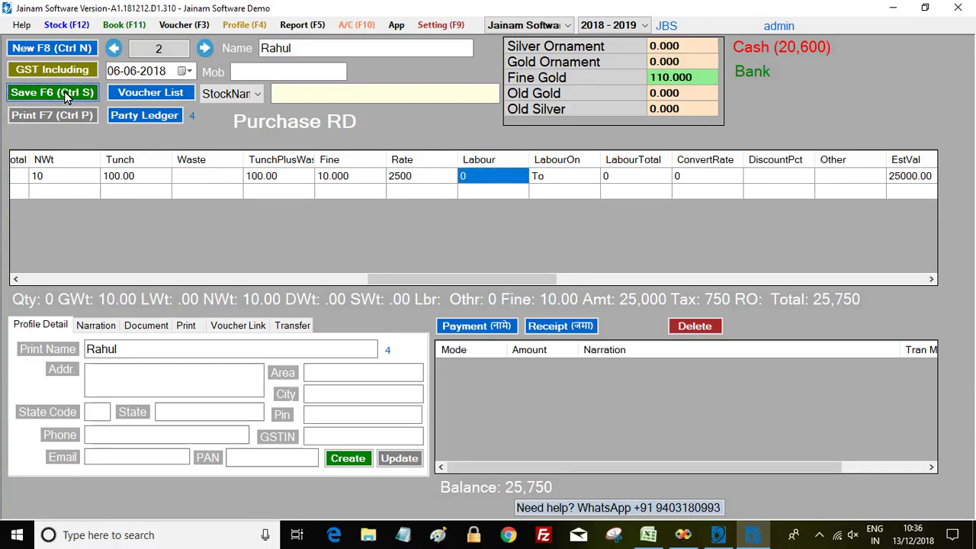
click(673, 83)
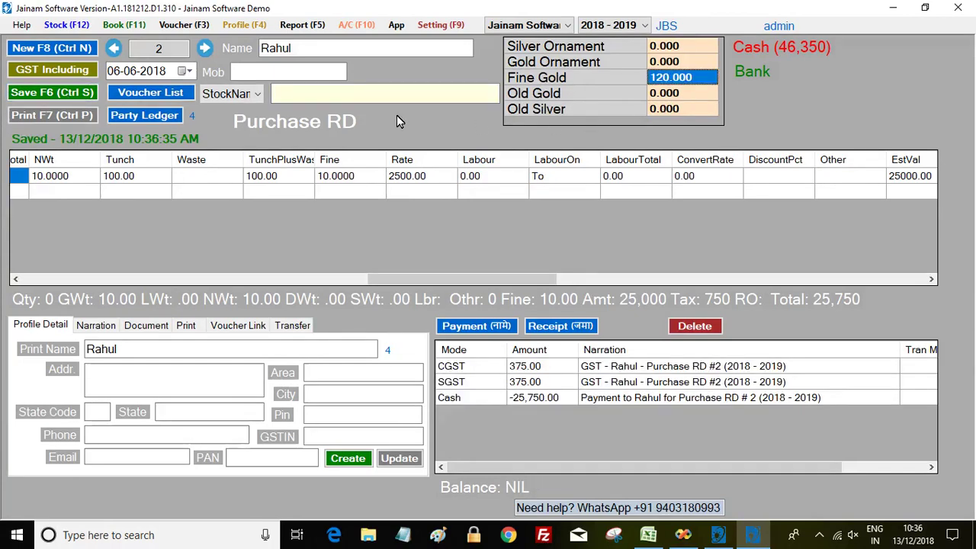
- Switch to Excel, check the date, weight and amount of the 01-May-18 sale, and return to Jainam Software
key(alt+Tab)
click(222, 157)
click(283, 160)
click(341, 156)
click(222, 160)
key(alt+Tab)
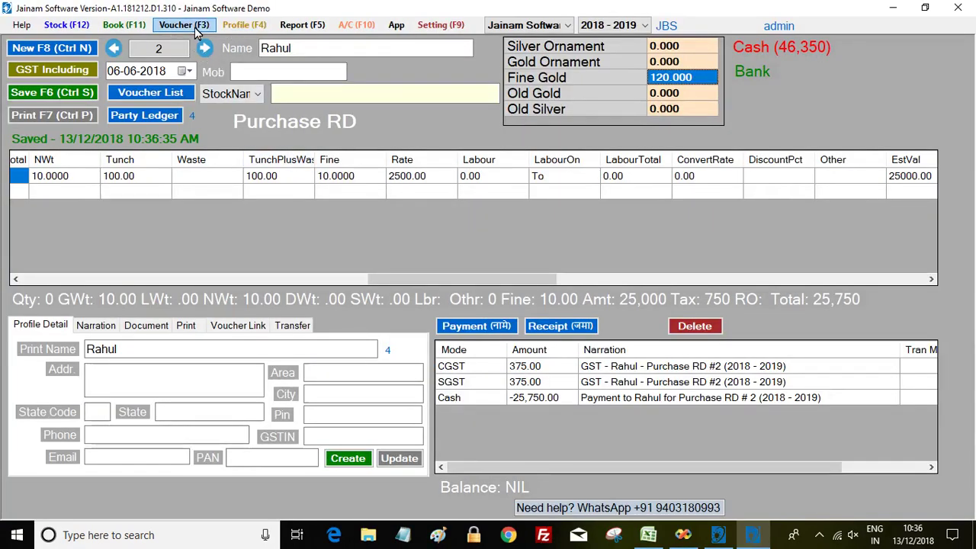
- Open a new Sales voucher and add the Gold Fine item to it
click(183, 25)
click(311, 241)
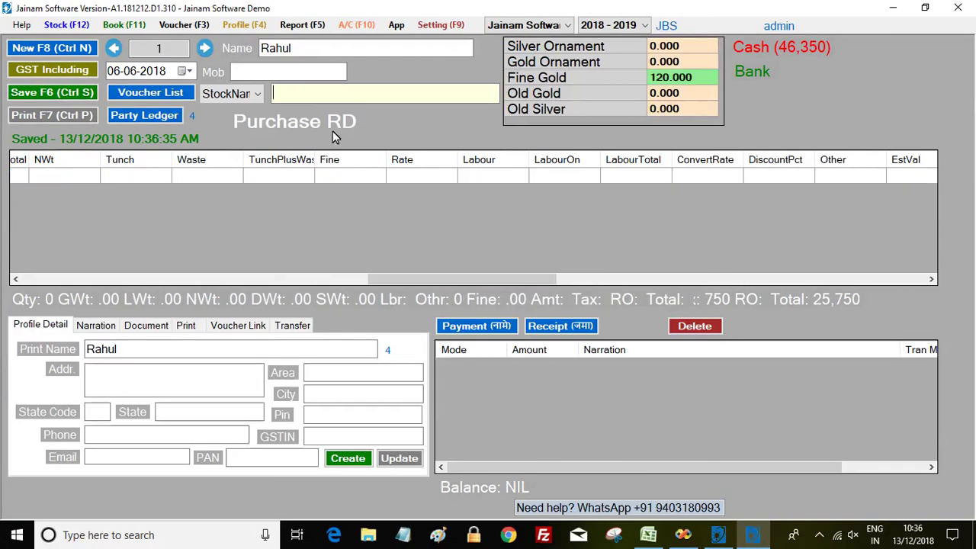
key(Down)
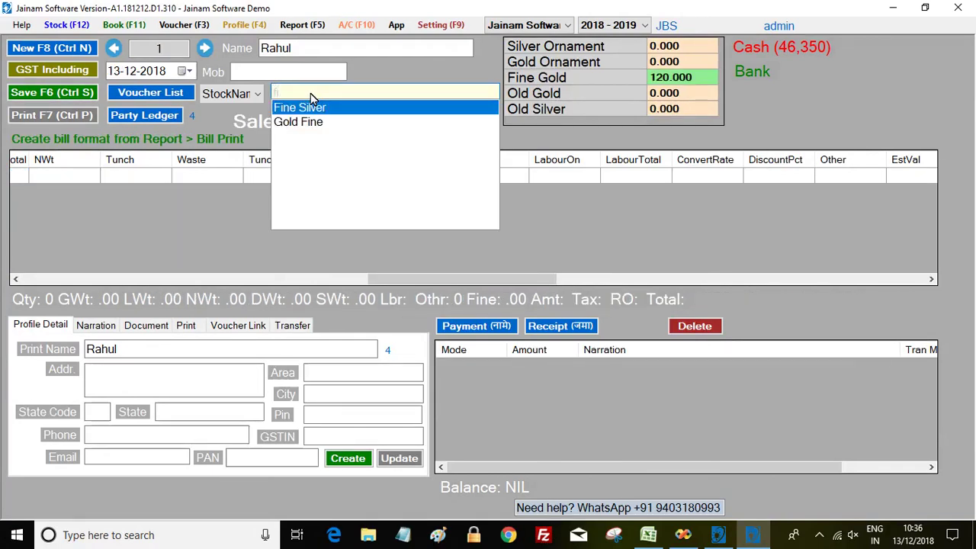
key(Down)
click(160, 248)
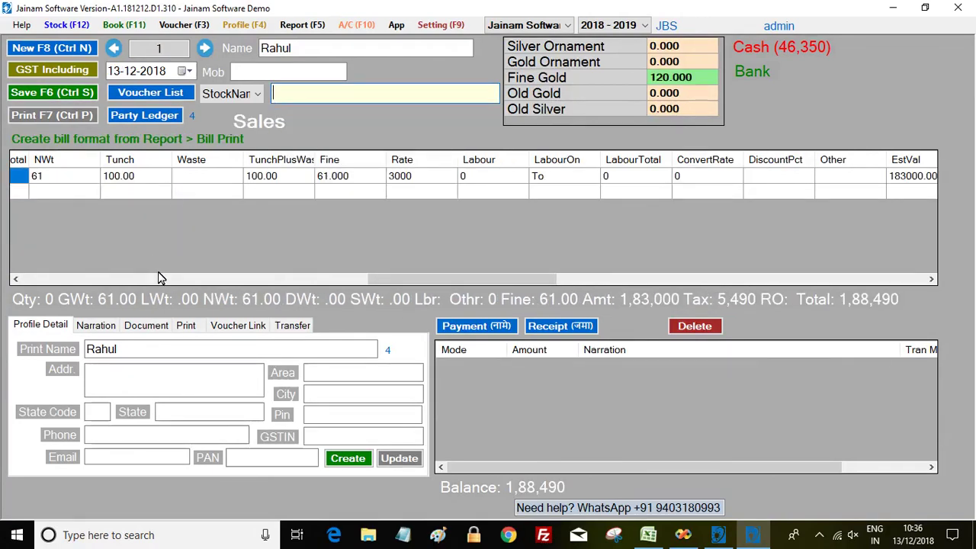
- Set the sold Gold Fine item's weight to 2 and compare the sale total with the Excel workbook
drag(429, 280, 465, 280)
click(189, 177)
text(2)
key(Return)
click(583, 180)
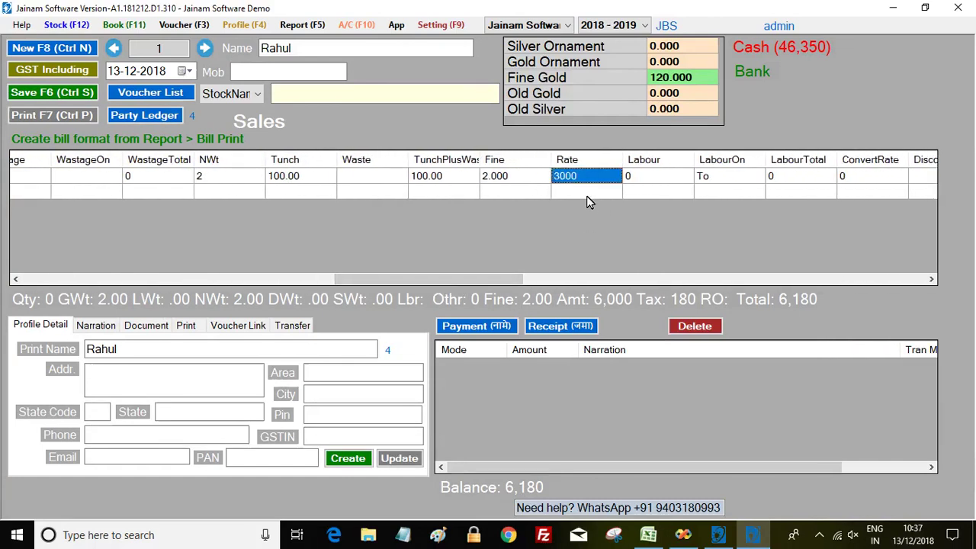
key(alt+Tab)
click(329, 160)
key(alt+Tab)
- Date the first Sales voucher 01-05-2018 and save it
click(114, 70)
text(01)
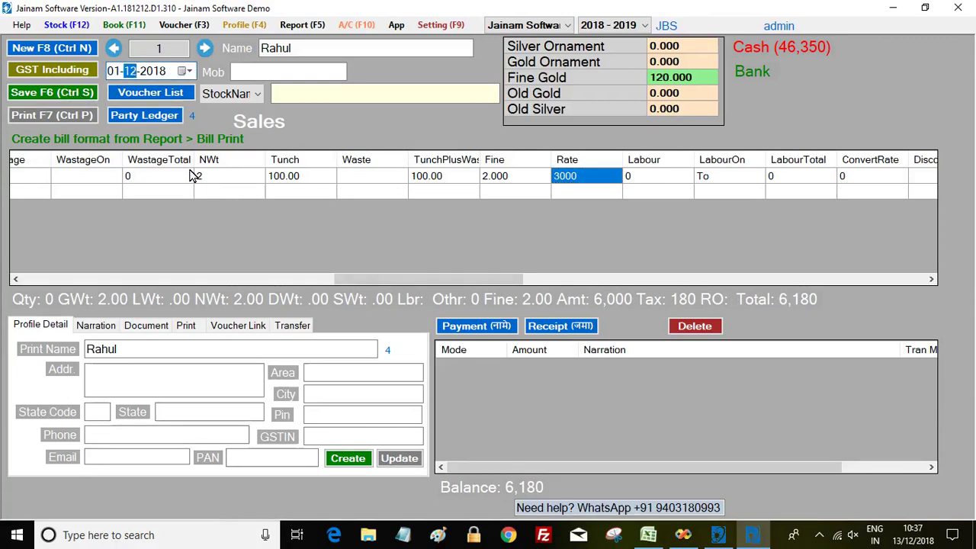
key(Tab)
click(66, 93)
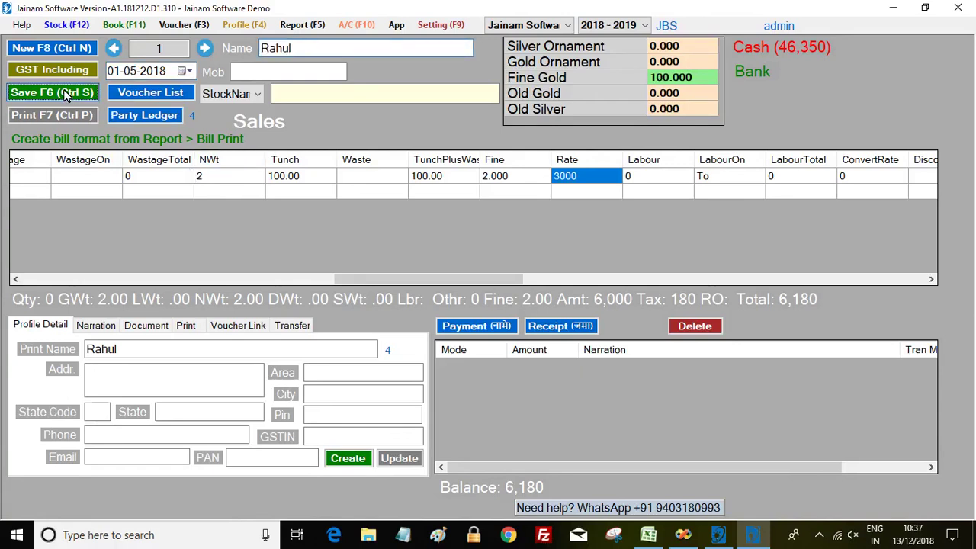
- Switch to Excel, check the date and amount of the 05-May-18 sale, and return to Jainam Software
key(alt+Tab)
click(222, 171)
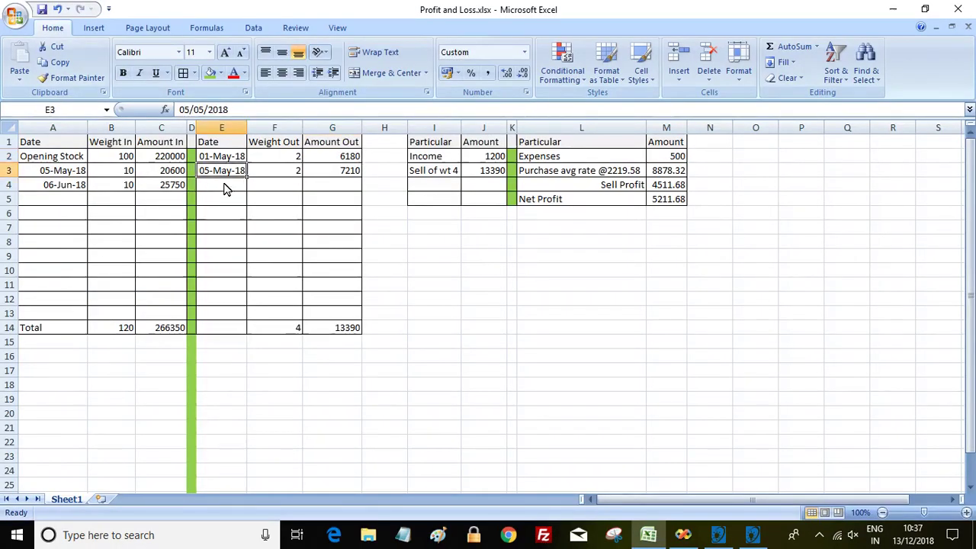
click(336, 171)
key(alt+Tab)
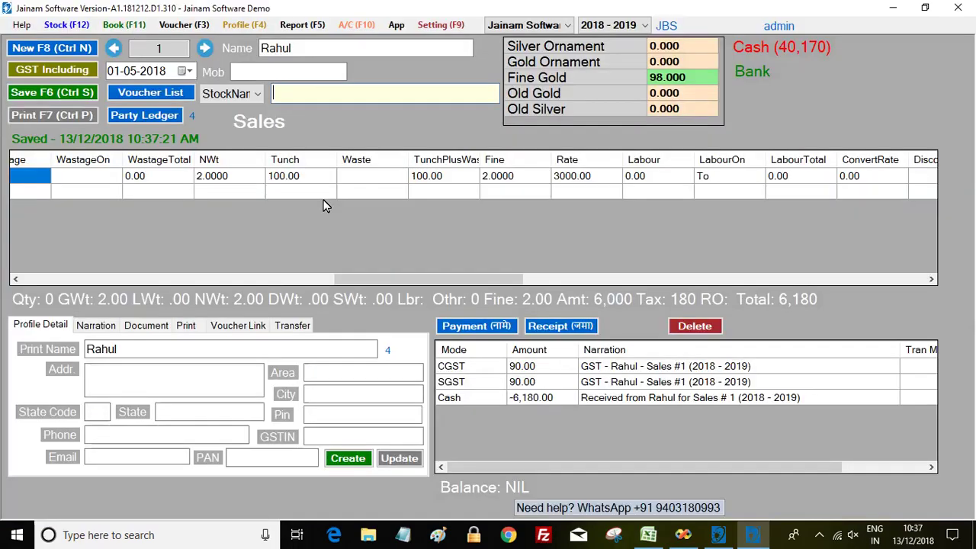
- Create a second Sales voucher dated 05-05-2018 and add the Gold Fine item to it
click(130, 70)
text(05)
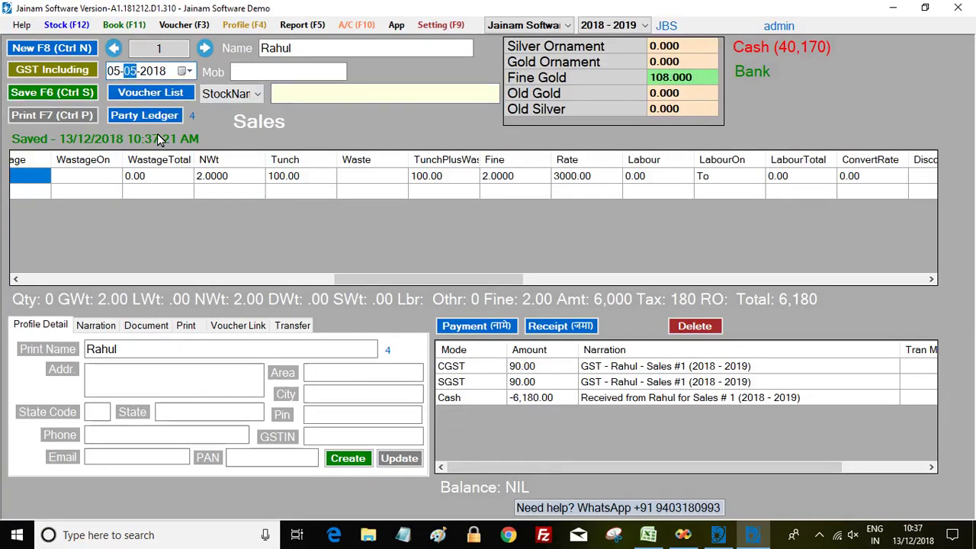
key(F8)
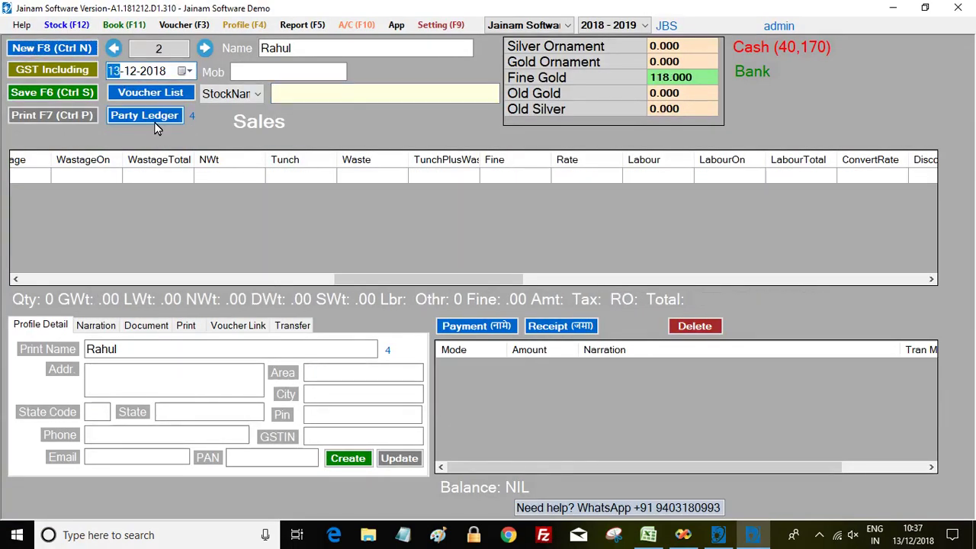
text(05)
click(352, 96)
key(Down)
key(Return)
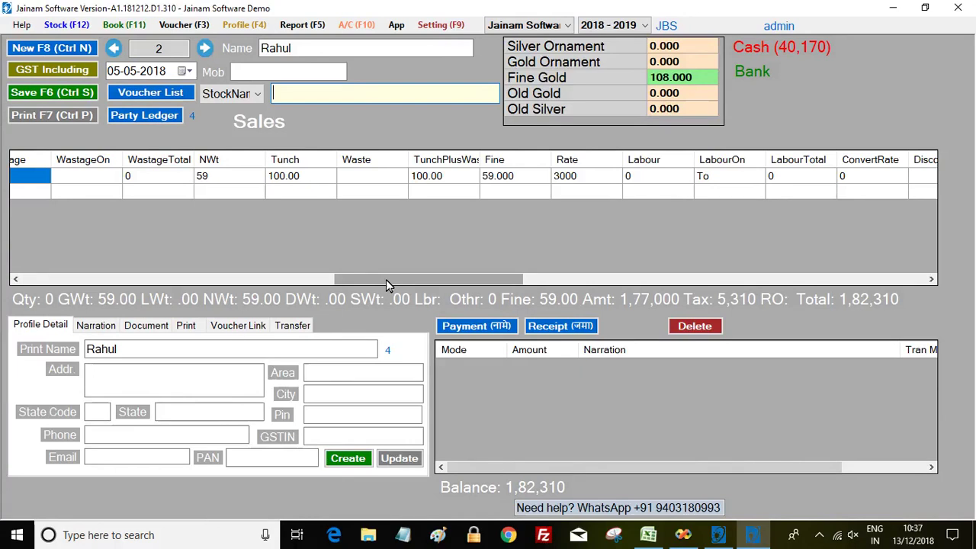
- Set the Gold Fine item's rate to 3500 and gross weight to 2, and save the second Sales voucher
click(574, 176)
text(3500)
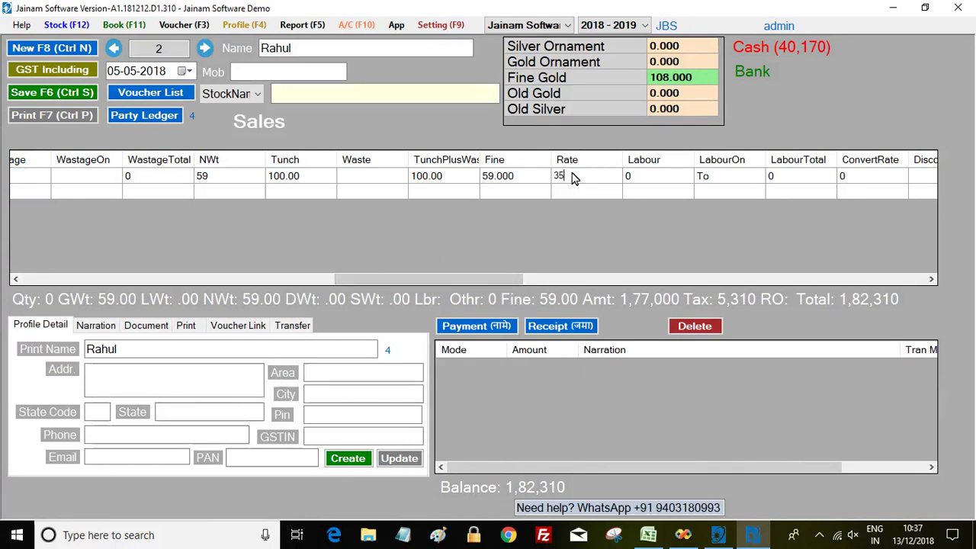
key(Return)
drag(482, 282, 251, 283)
click(356, 183)
text(2)
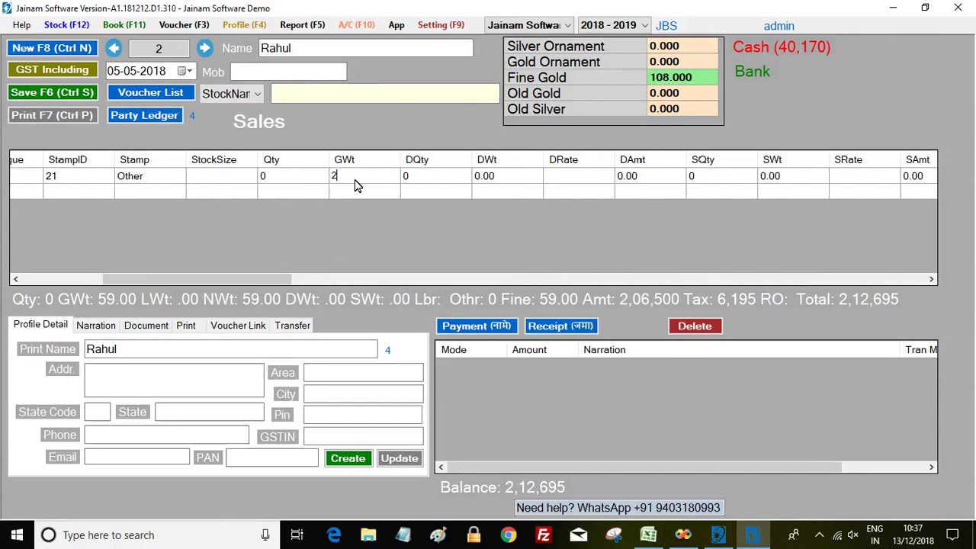
key(Return)
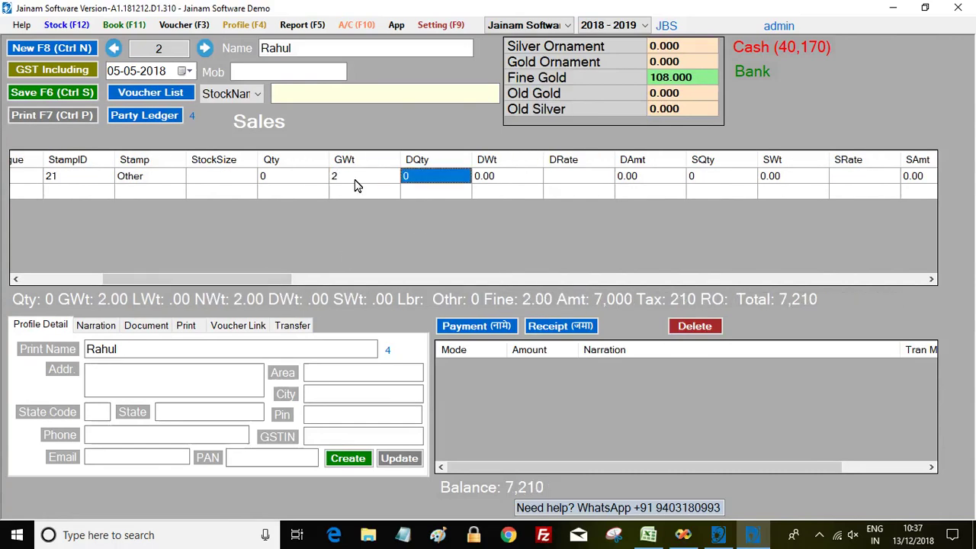
click(46, 93)
- Switch to the Excel workbook, check the Income amount, and return to Jainam Software
key(alt+Tab)
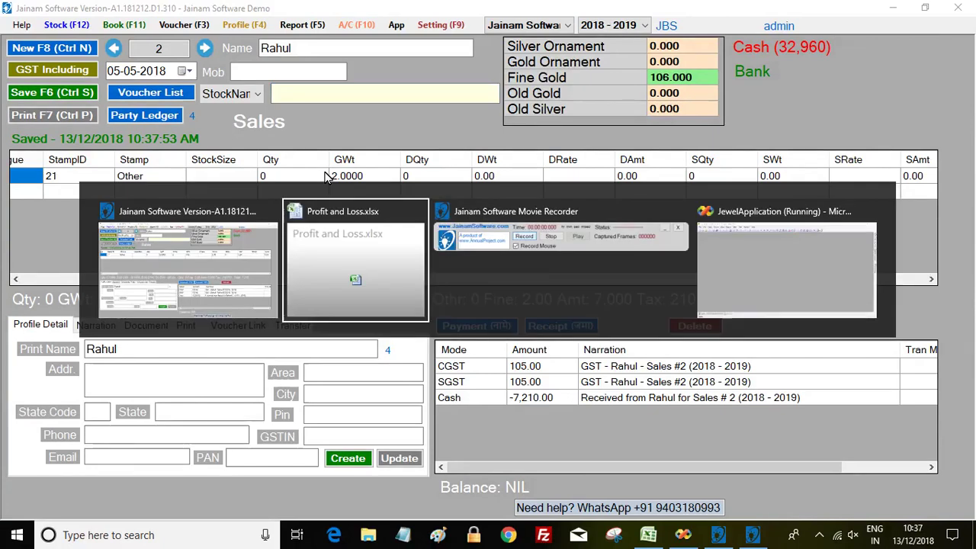
click(432, 159)
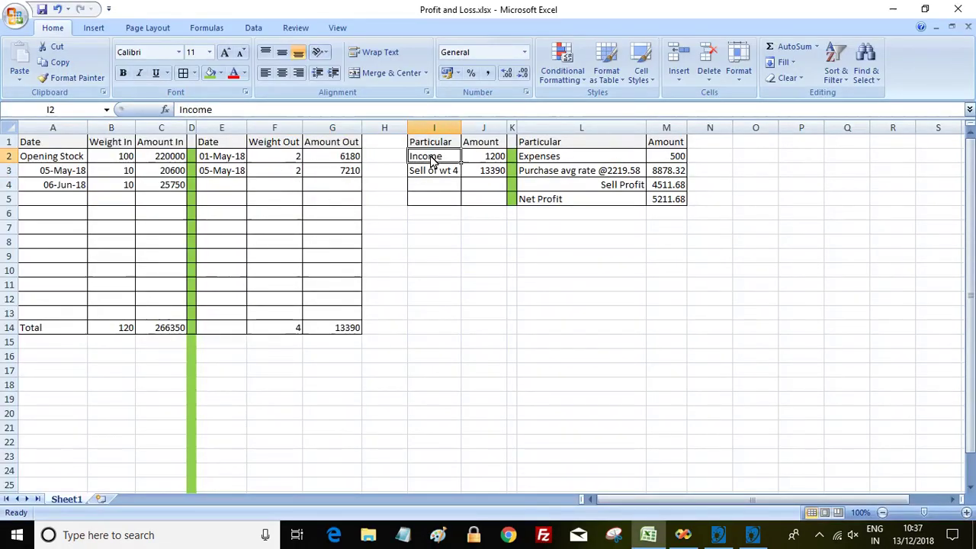
click(483, 157)
key(alt+Tab)
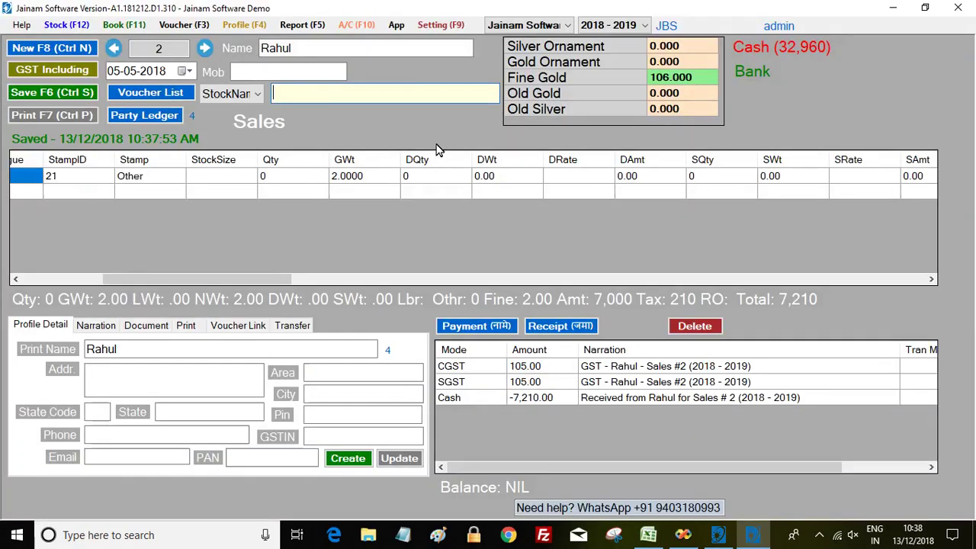
- Start an Income in Cash journal entry and choose Interest Received (Cr.) as its ledger
click(344, 29)
click(252, 112)
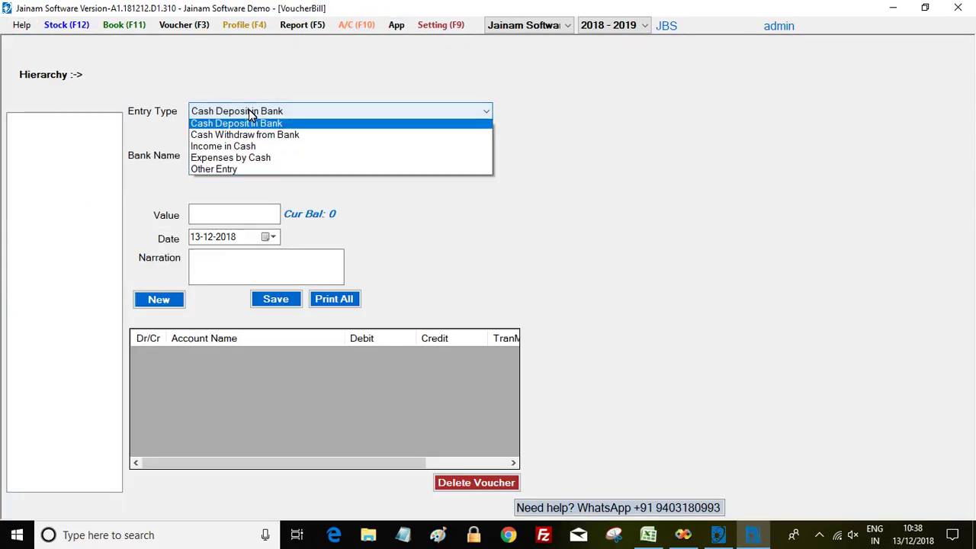
click(243, 149)
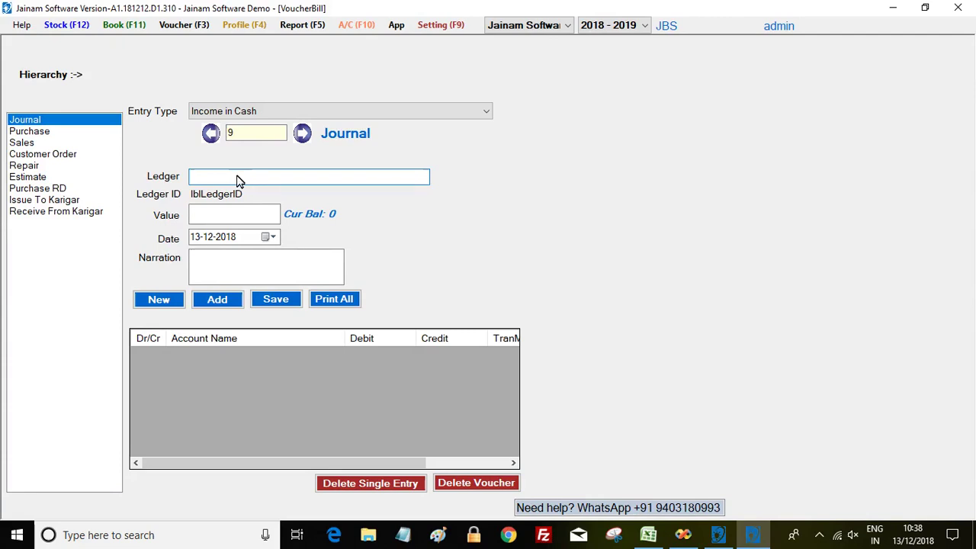
text(int)
key(Return)
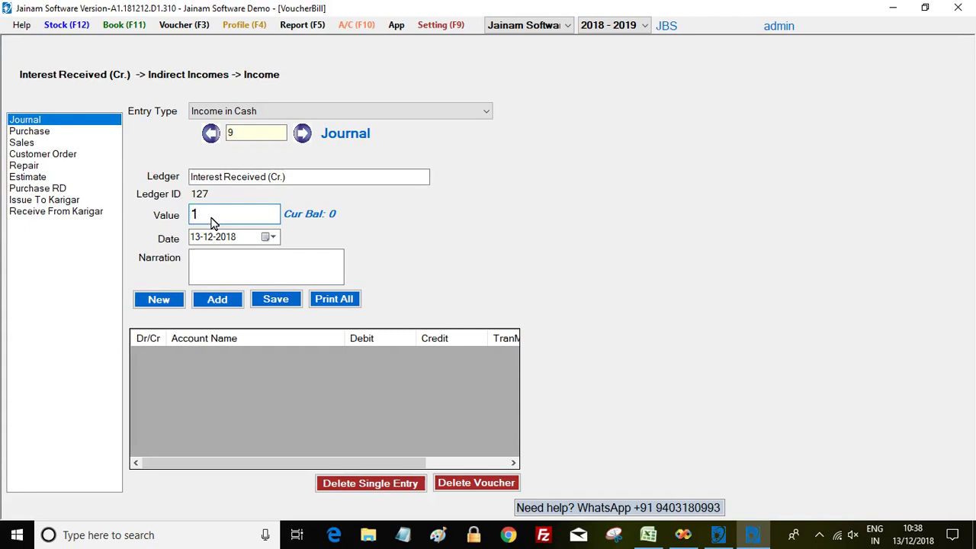
- Give the entry value 1,000, date 10-05-2018 and narration "bank int recd", add it and save the voucher
key(Return)
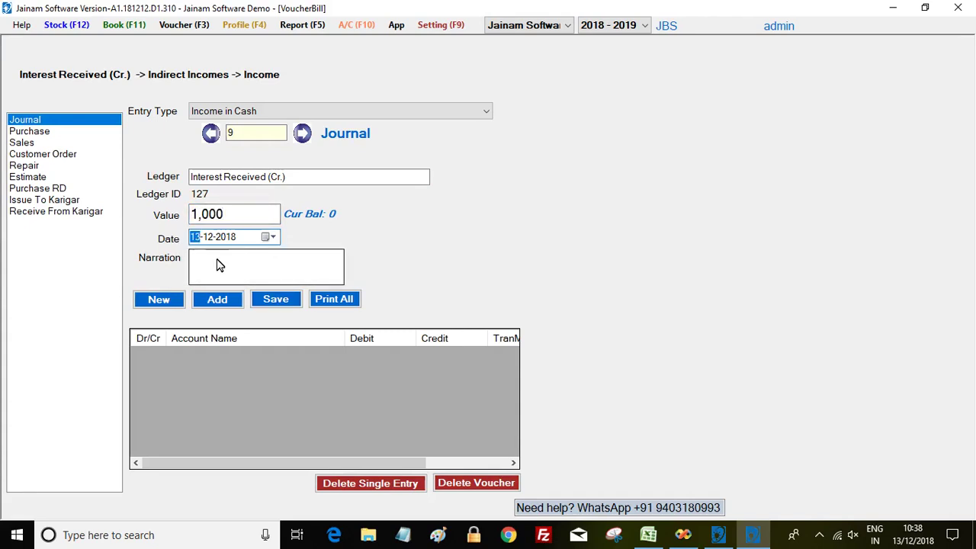
key(Return)
key(shift+Tab)
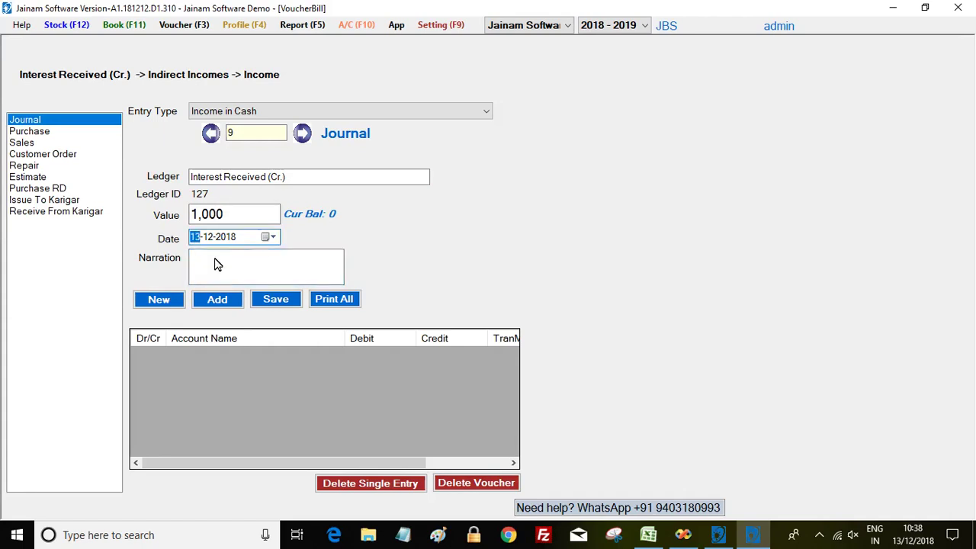
click(233, 265)
click(217, 300)
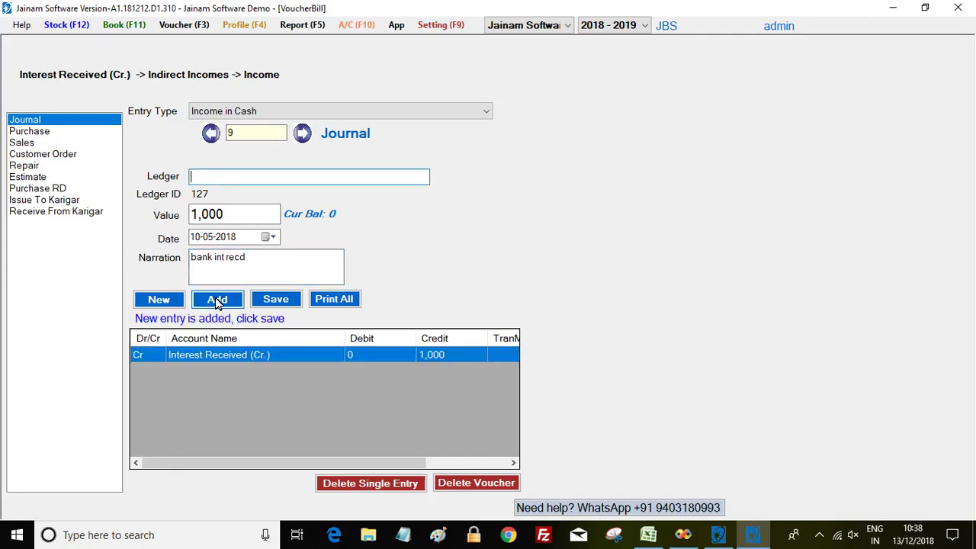
click(277, 300)
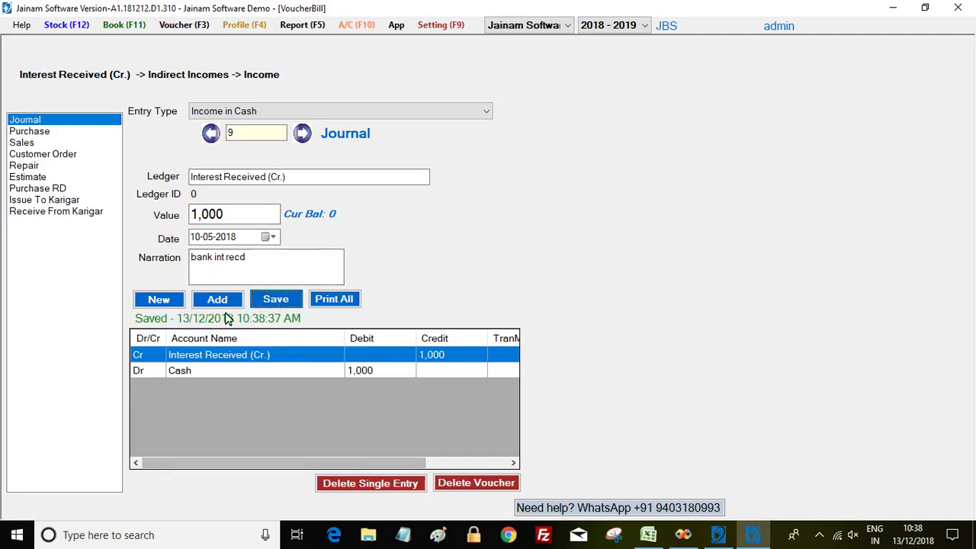
- Create and save another Income in Cash voucher for Interest Received (Cr.) with value 200 and narration "bank int rcvd"
click(158, 300)
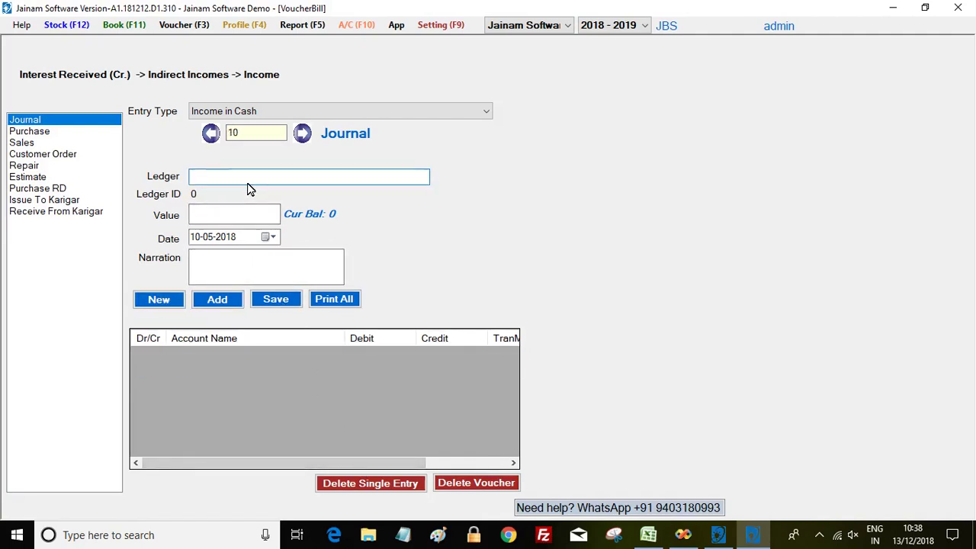
text(int)
key(Return)
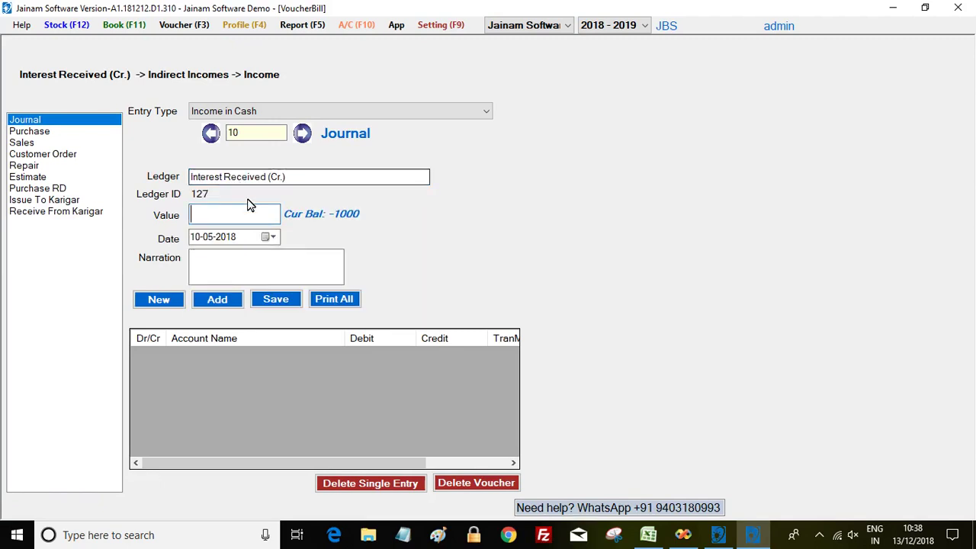
key(Return)
key(Return)
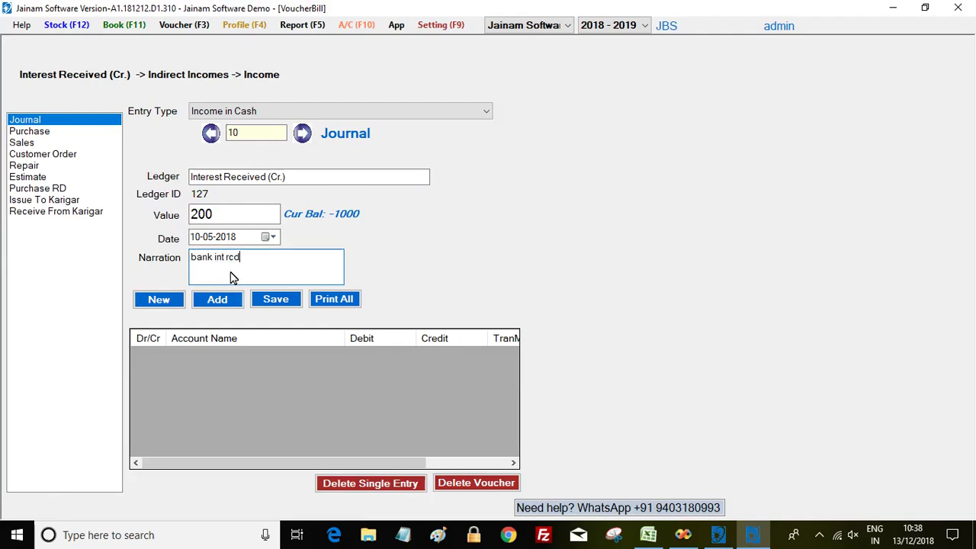
key(Return)
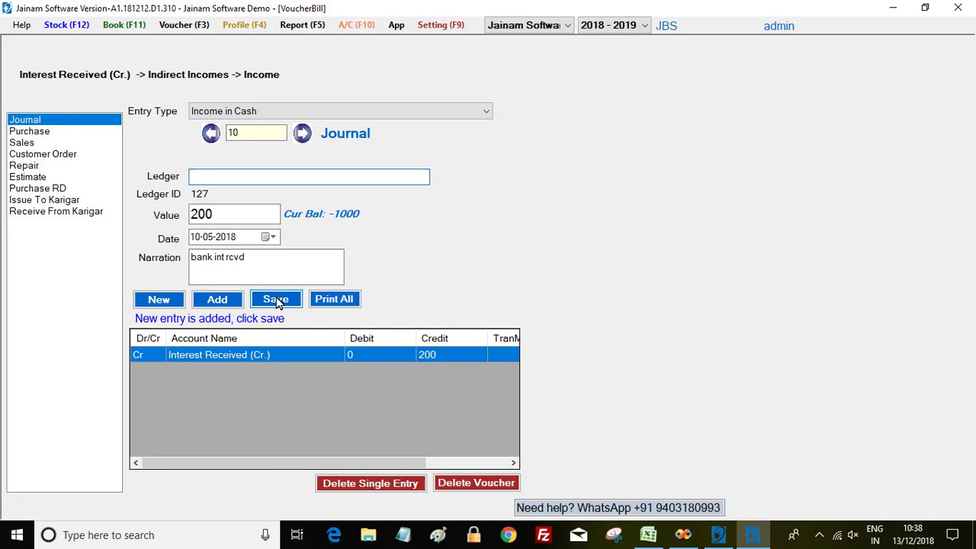
click(276, 299)
- Switch to the Excel workbook, check the Expenses amount, and return to Jainam Software
key(alt+Tab)
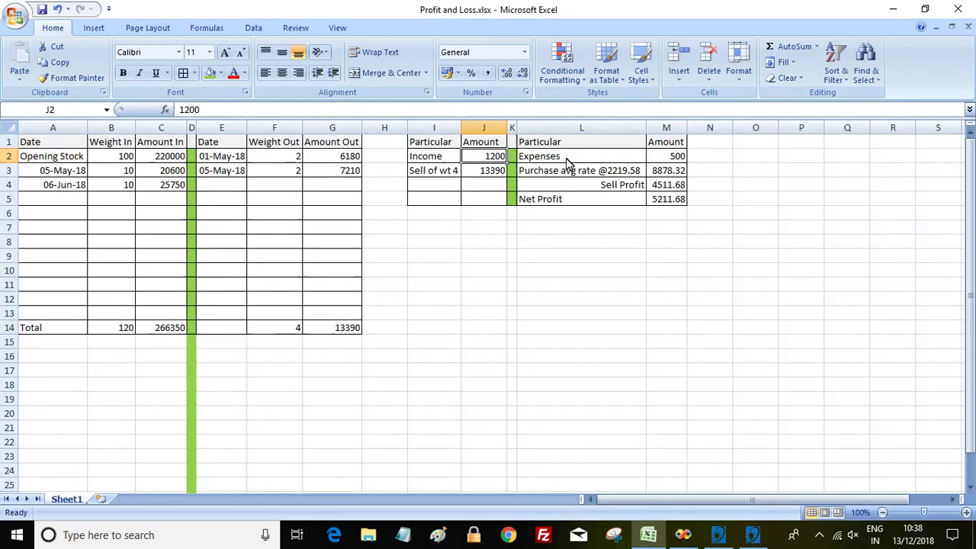
click(667, 158)
key(alt+Tab)
- Start a new Expenses by Cash journal entry and choose Tea or Coffee Expenses as its ledger
click(159, 299)
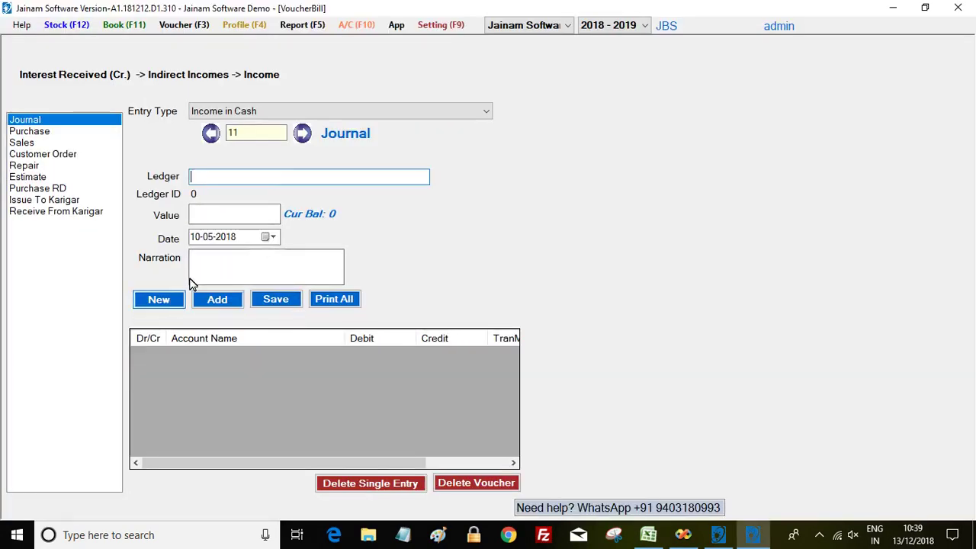
click(278, 111)
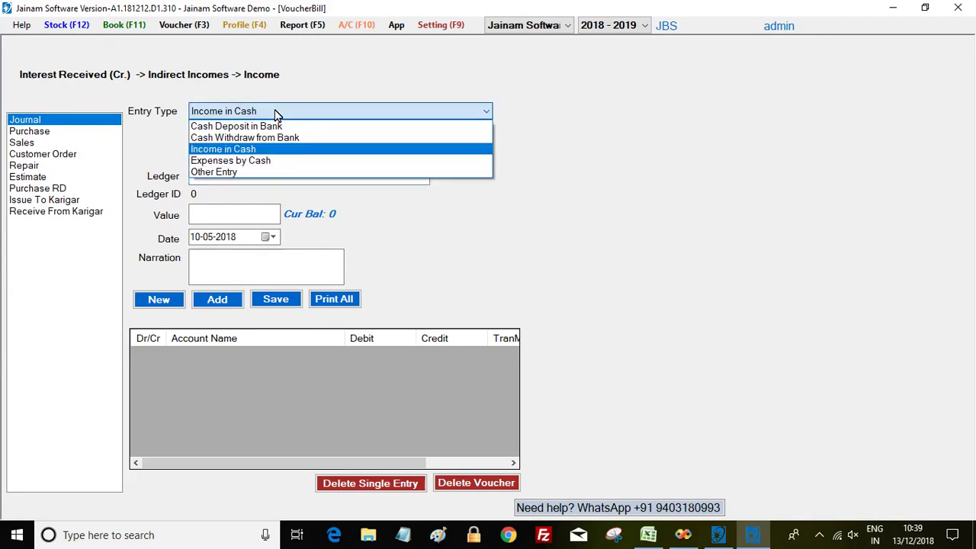
click(234, 159)
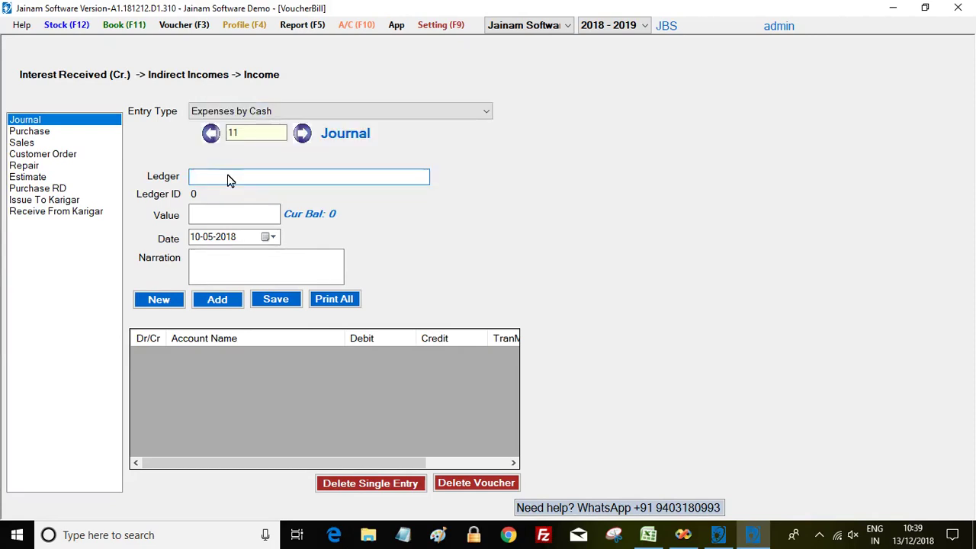
text(te)
key(Return)
- Set the expense value to 500 and the date to 15-05-2018, add the entry and save the voucher
click(217, 220)
text(500)
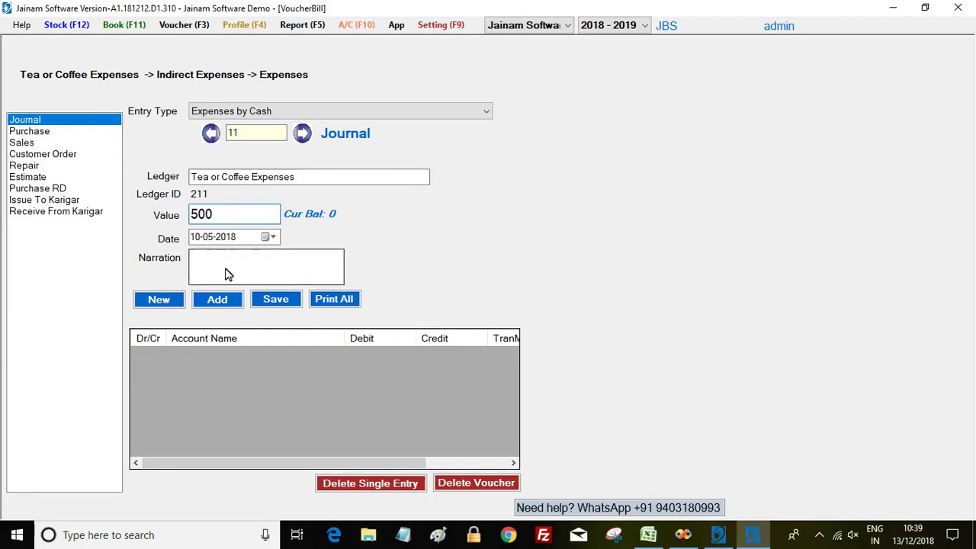
key(Return)
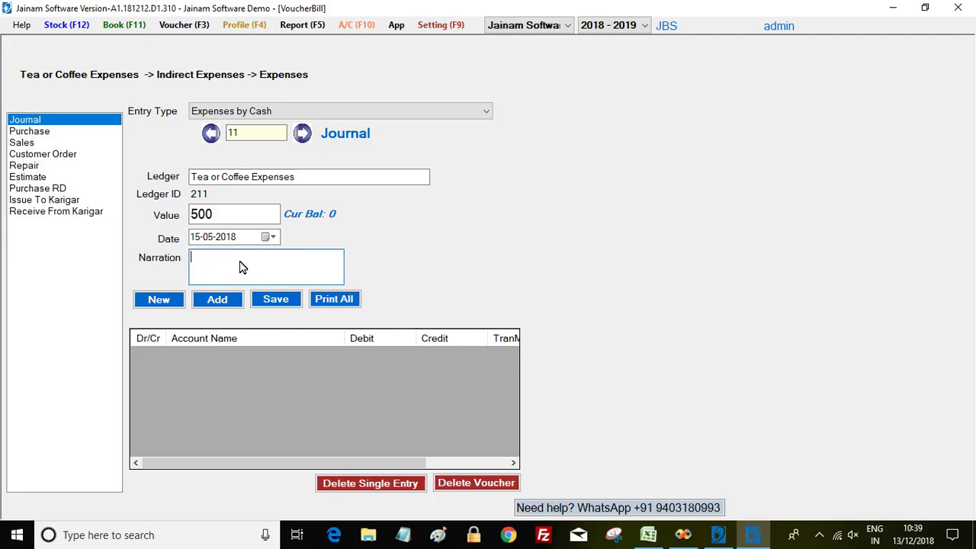
click(221, 305)
click(273, 303)
- Switch to Excel, review the sales, Expenses and purchase average amounts, and return to Jainam Software
key(alt+Tab)
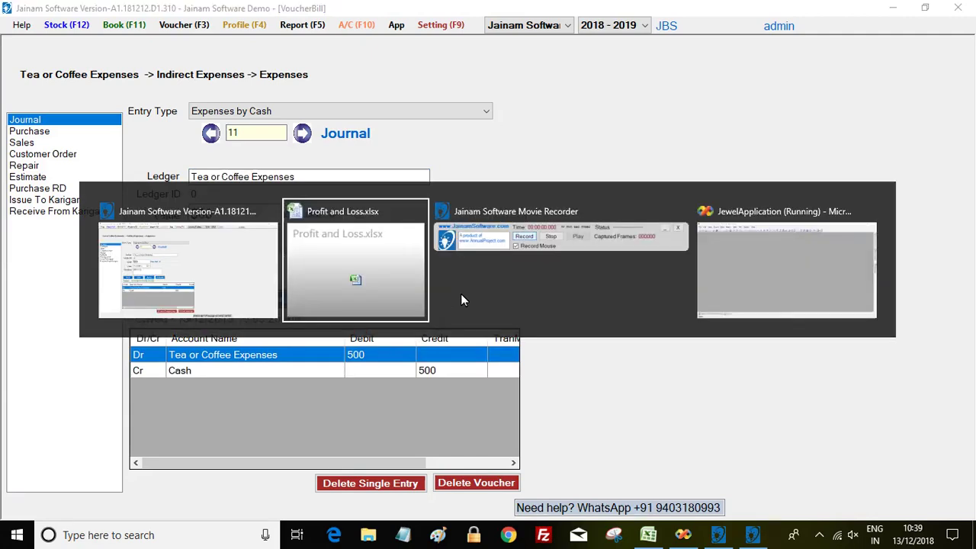
click(500, 172)
click(669, 155)
click(662, 172)
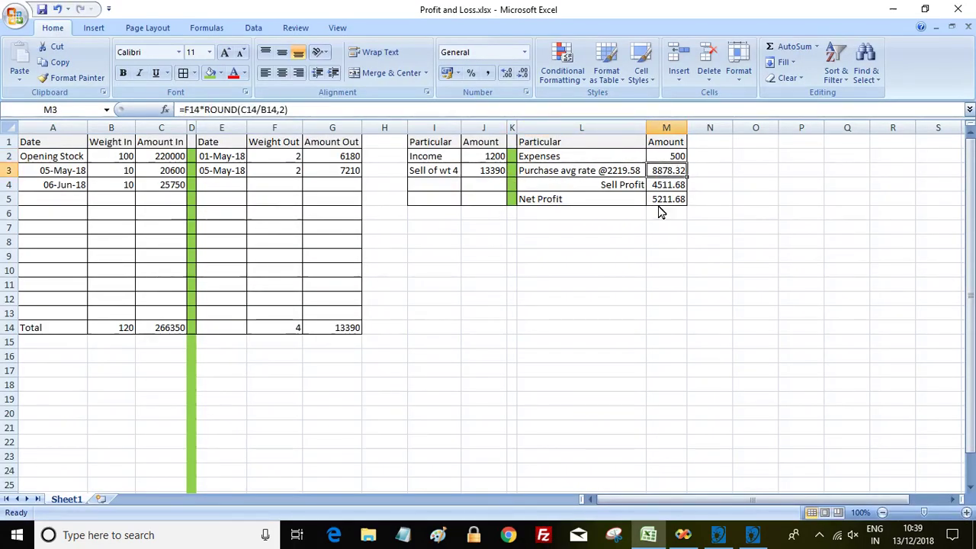
key(alt+Tab)
key(Tab)
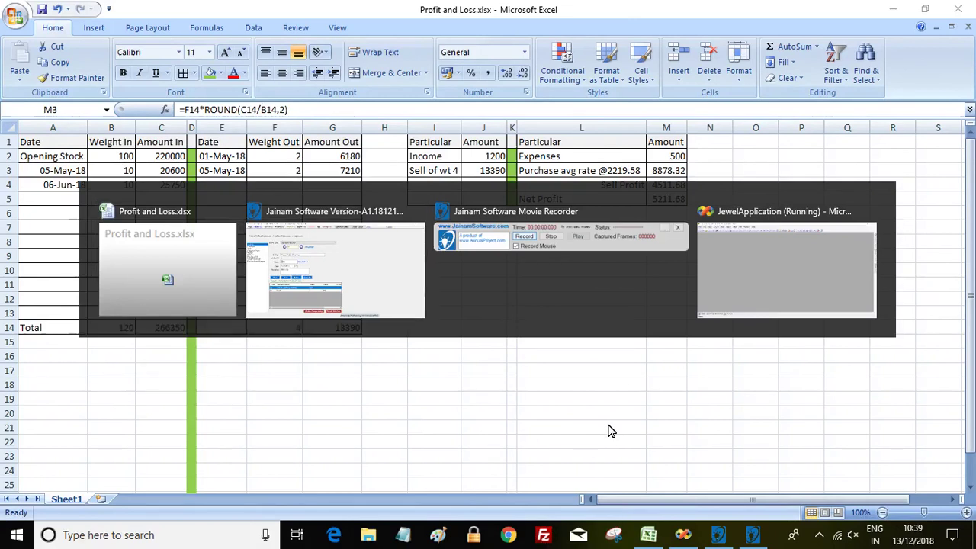
- Run the Profit and Loss report with the date range Year To Date
click(303, 28)
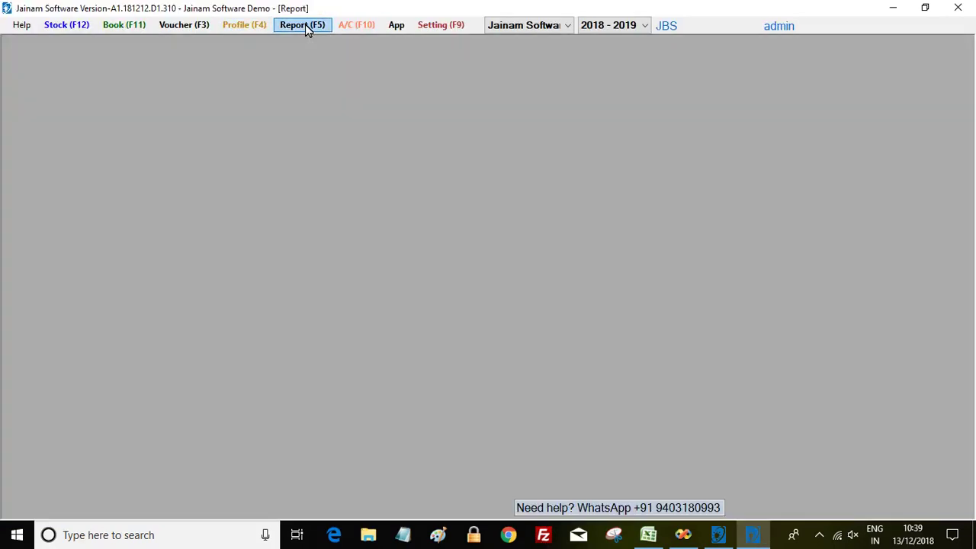
click(149, 99)
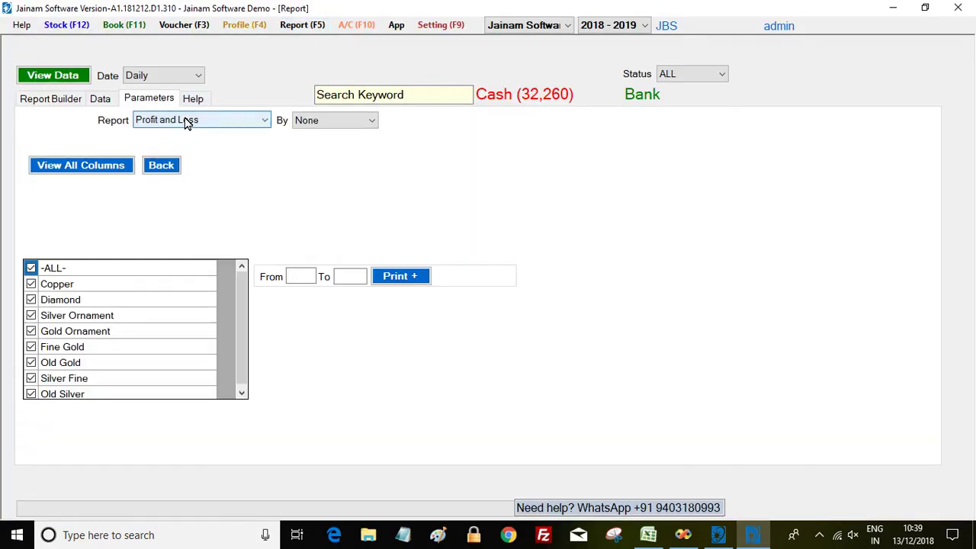
click(197, 74)
click(154, 101)
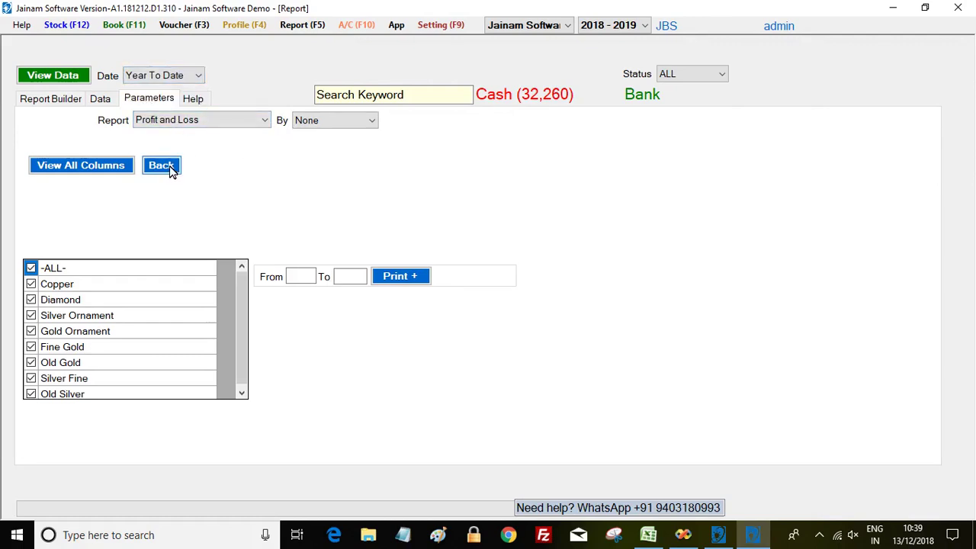
click(97, 167)
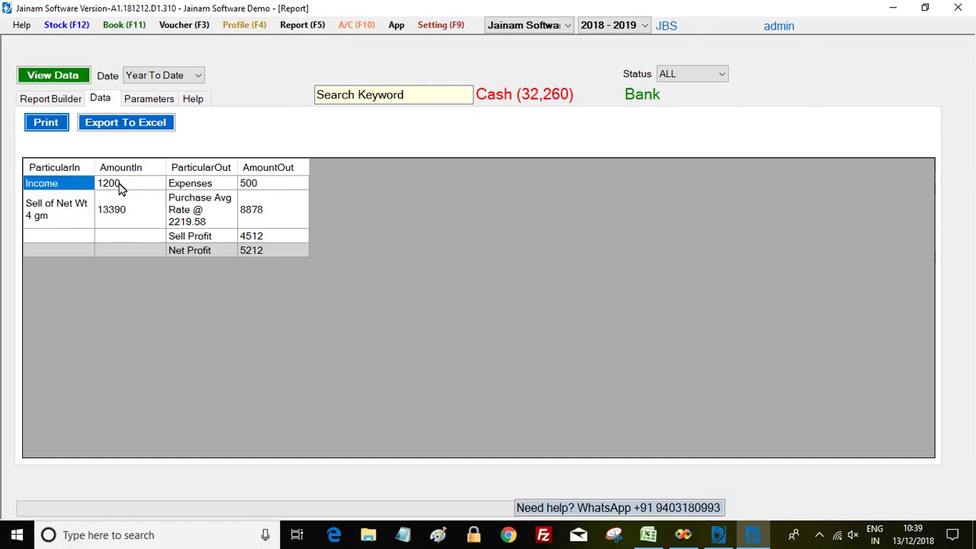
- Switch to the Excel workbook and fill the Income label and amount cells I2:J2 green
key(alt+Tab)
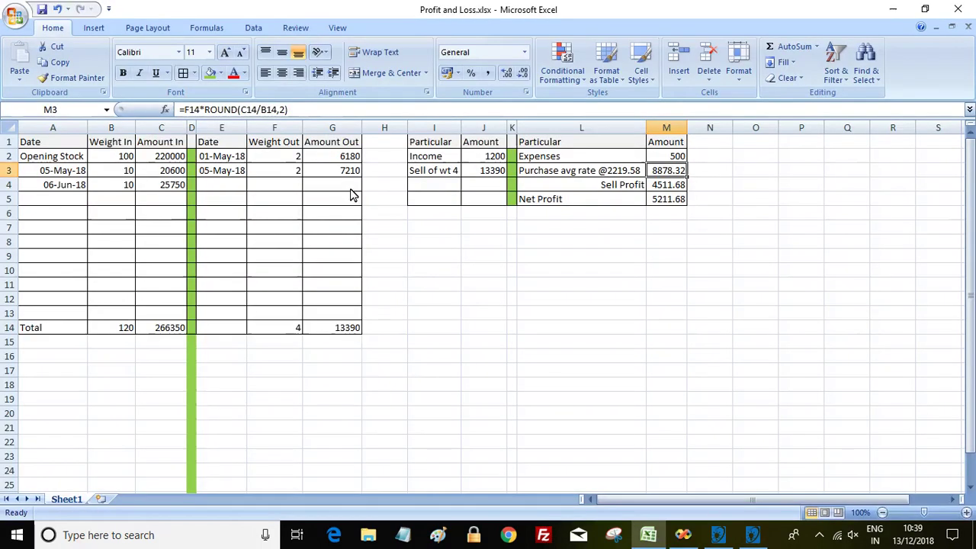
drag(459, 162, 484, 159)
click(210, 73)
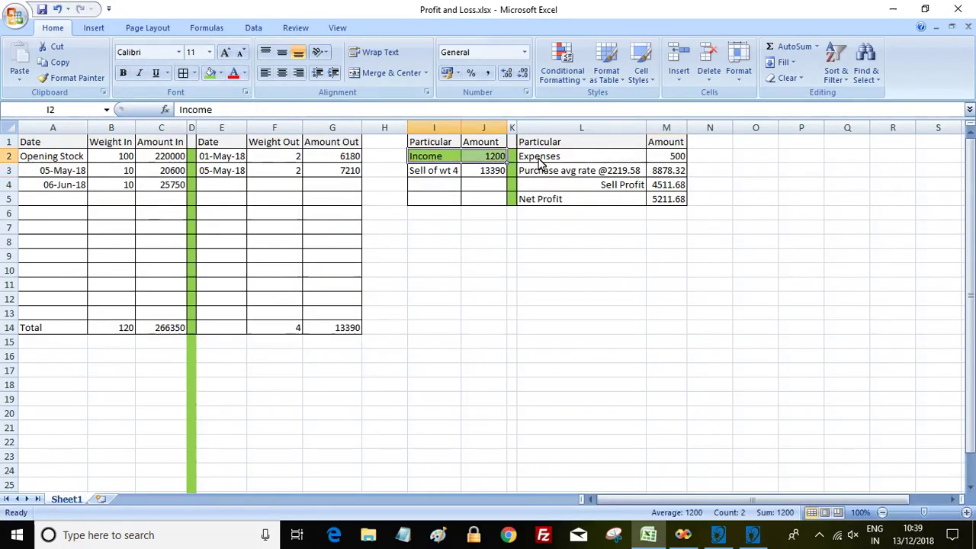
- Compare the Expenses amount with the Jainam Software report, and fill the Excel cells L2:M2 green
click(642, 160)
click(656, 162)
key(alt+Tab)
click(229, 190)
click(282, 184)
key(alt+Tab)
click(627, 163)
drag(627, 162, 665, 160)
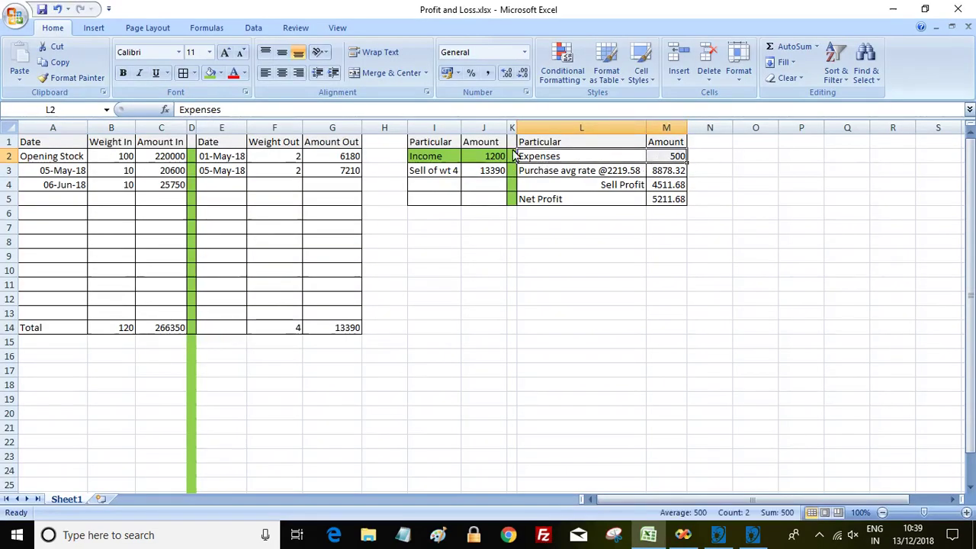
click(209, 73)
- Compare the "Sell of wt 4" row with the Jainam Software report, and fill the Excel cells I3:J3 green
drag(432, 175, 467, 174)
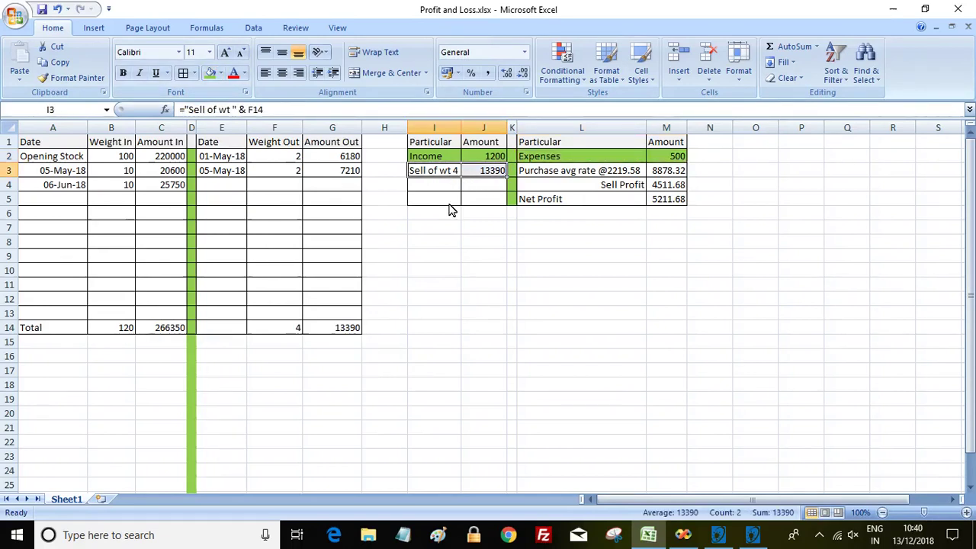
key(alt+Tab)
click(118, 214)
click(77, 223)
click(145, 225)
key(alt+Tab)
click(210, 72)
- Compare the purchase average rate row with the Jainam Software report, and fill the Excel cells L3:M3 green
click(582, 170)
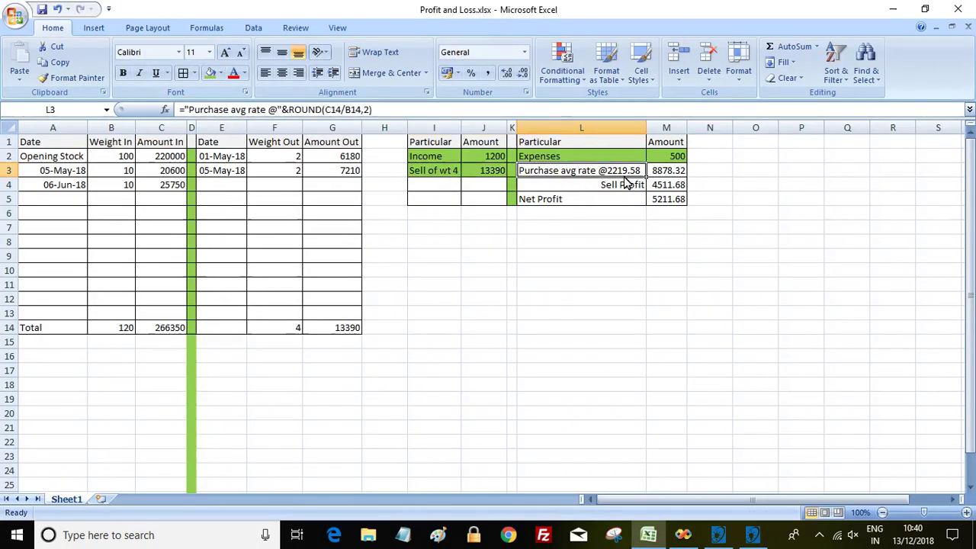
key(alt+Tab)
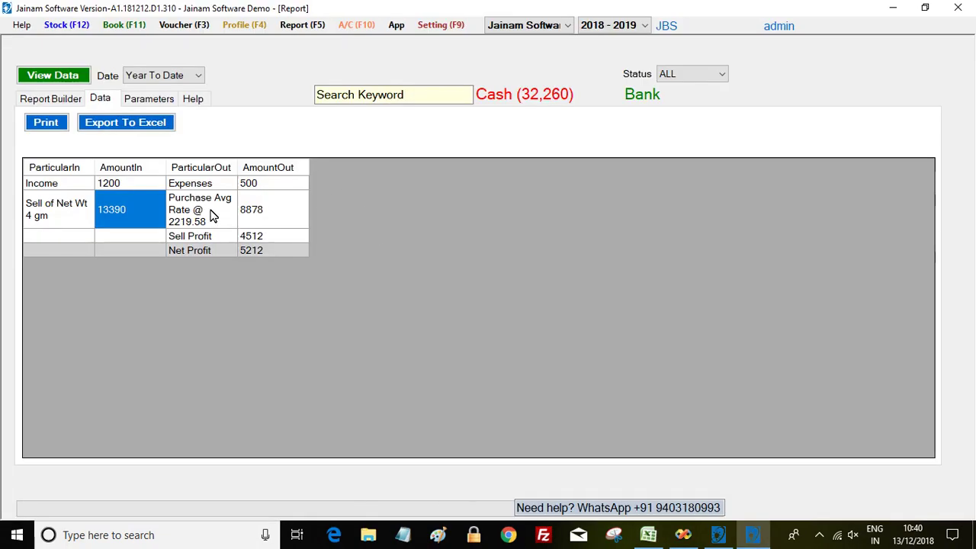
click(214, 217)
click(268, 212)
key(alt+Tab)
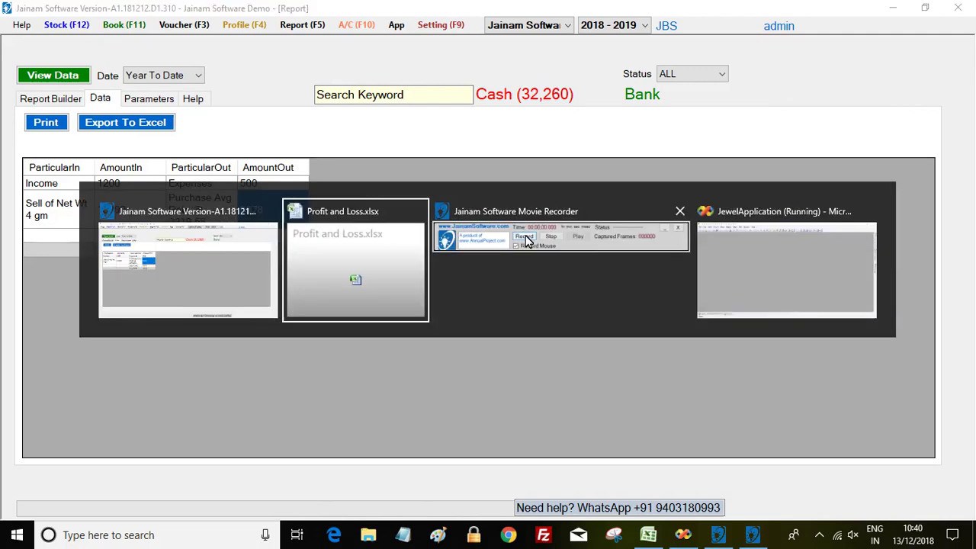
shift+click(661, 172)
click(210, 73)
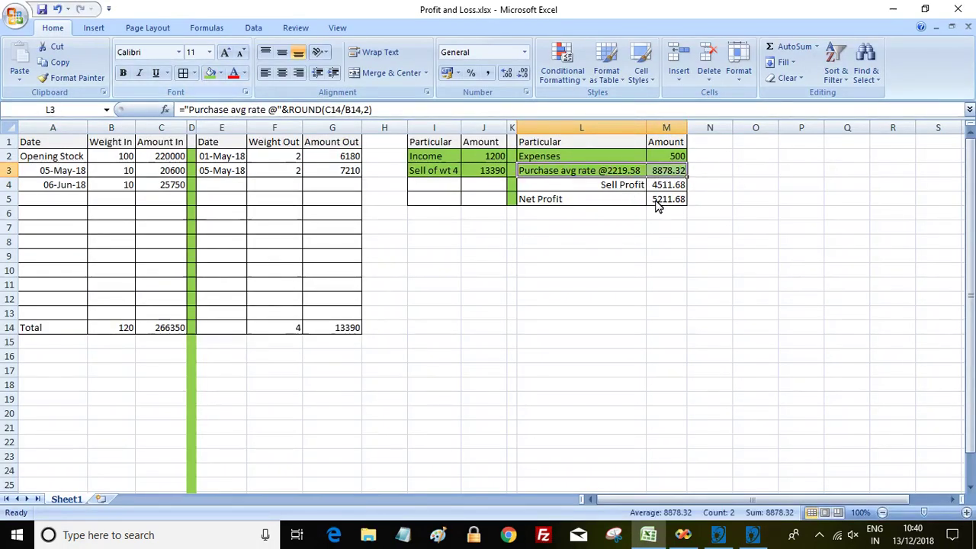
- Compare the Sell Profit amount with the Jainam Software report, and fill the Excel cells L4:M4 green
click(630, 187)
key(alt+Tab)
click(247, 238)
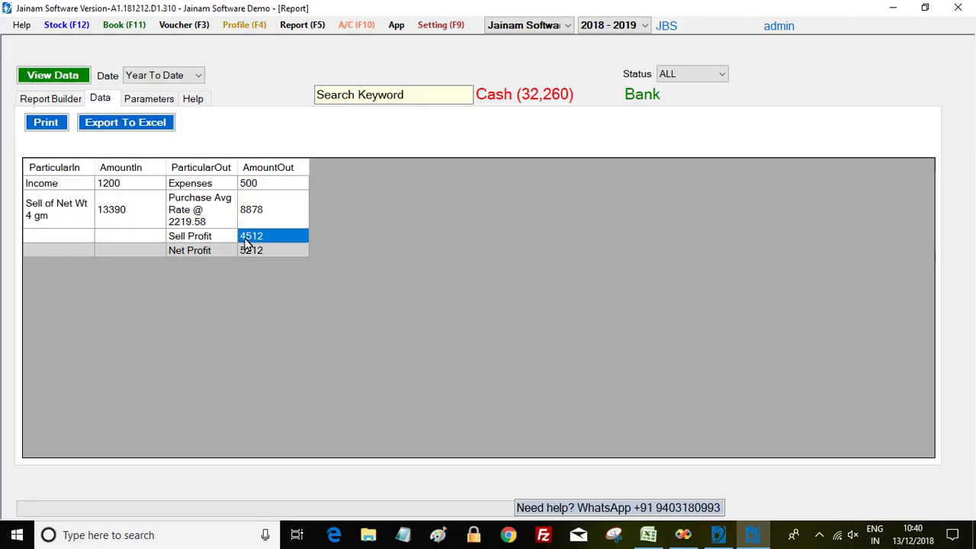
key(alt+Tab)
click(673, 186)
drag(634, 191, 676, 187)
click(210, 72)
- Compare the Net Profit amount with the Jainam Software report, and fill the Excel cells L5:M5 green
click(592, 200)
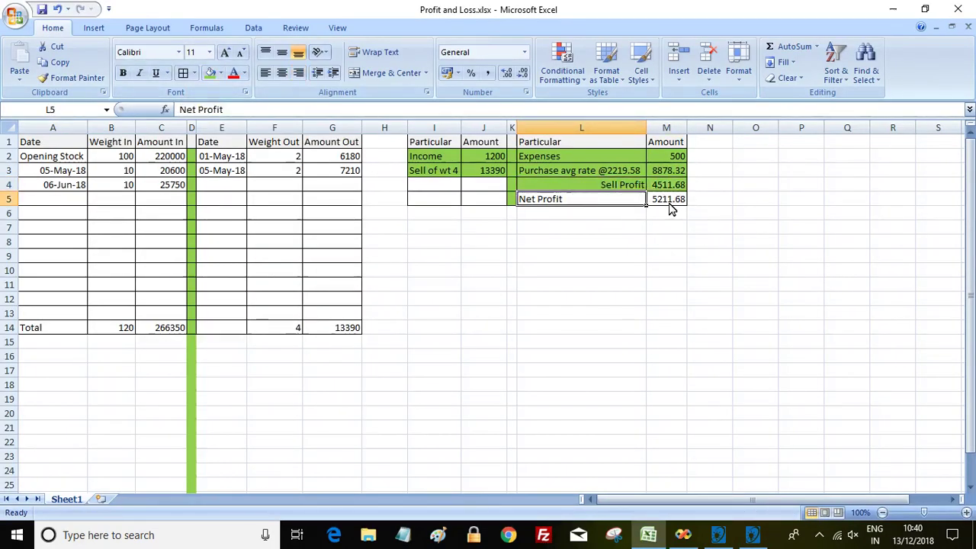
click(669, 203)
key(alt+Tab)
click(248, 253)
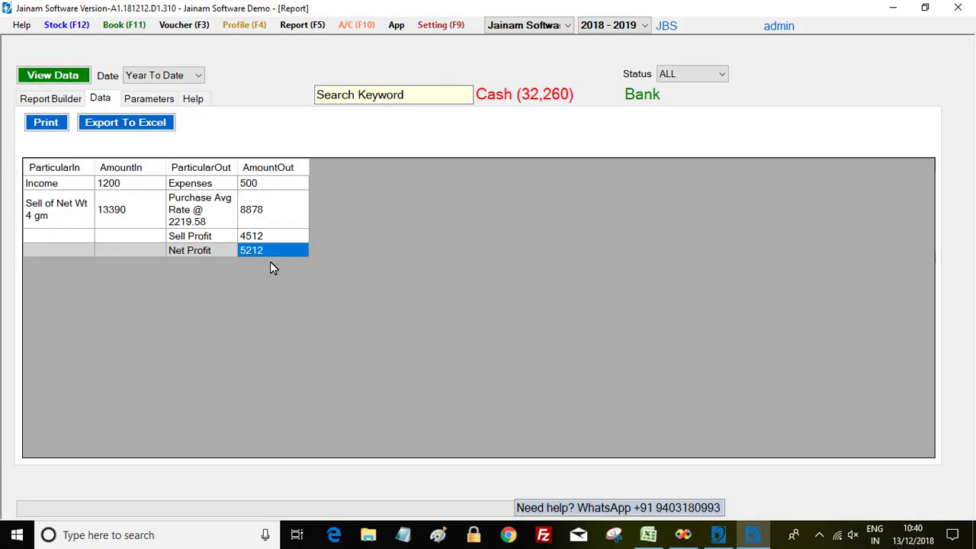
key(alt+Tab)
drag(603, 200, 663, 200)
click(209, 72)
- Review the profit and Income rows and the dated purchase and sales amounts in the Excel sheet
click(534, 185)
click(565, 201)
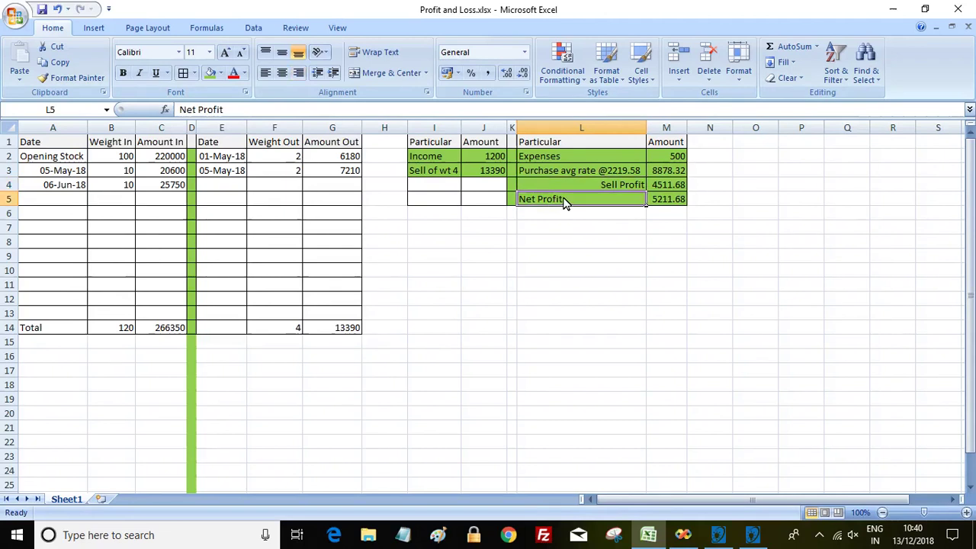
click(426, 157)
click(129, 173)
click(151, 174)
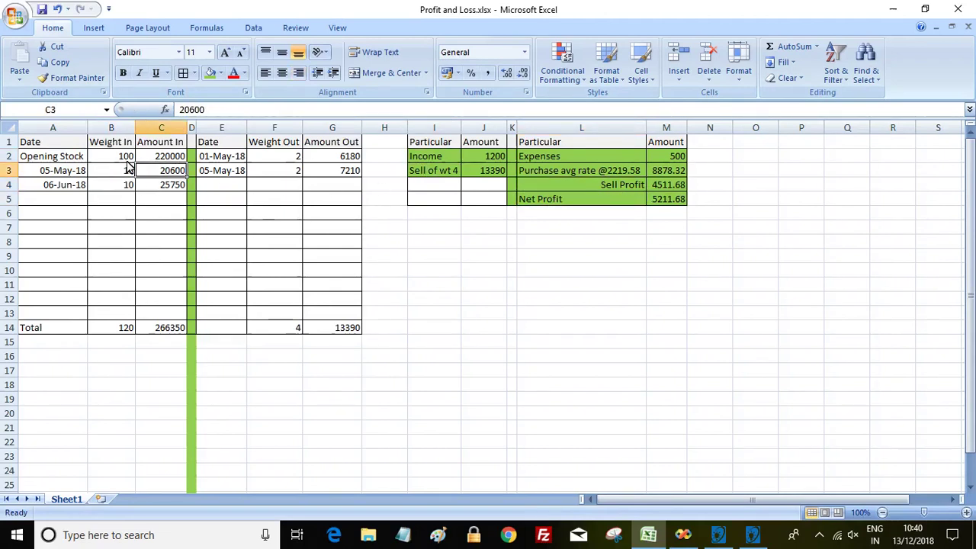
drag(343, 163, 345, 174)
- Switch to Jainam Software and run the Account Statement report for the Cash account with all columns
key(alt+Tab)
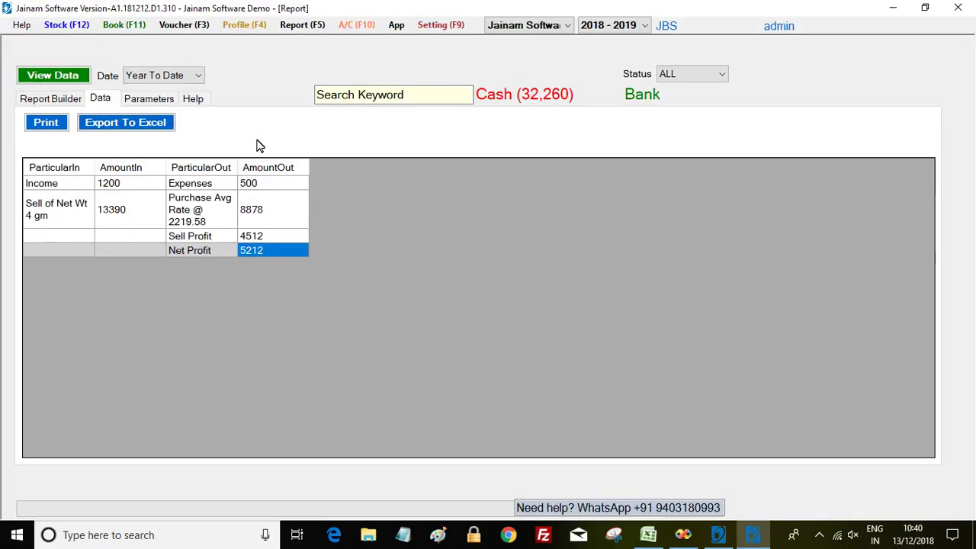
click(150, 100)
click(218, 119)
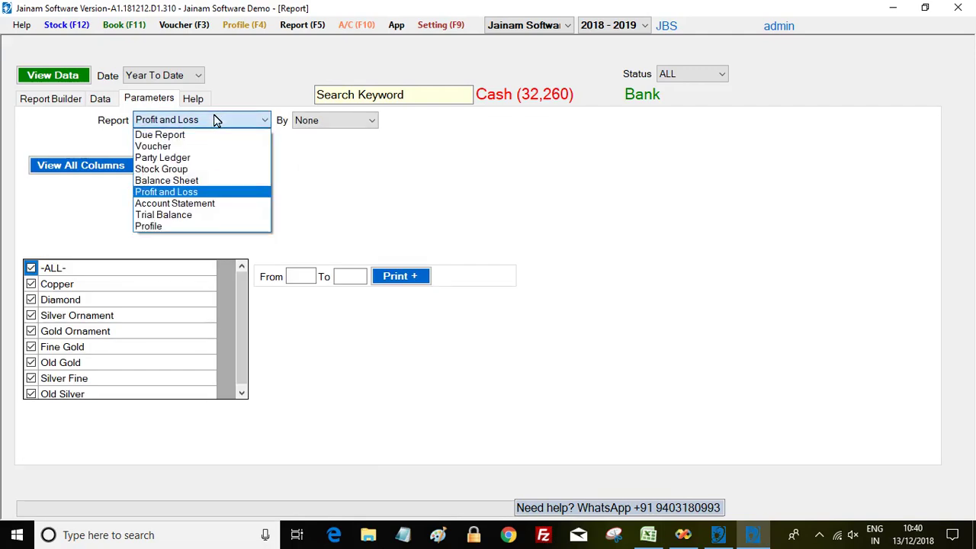
click(189, 205)
click(390, 102)
text(ca)
key(Return)
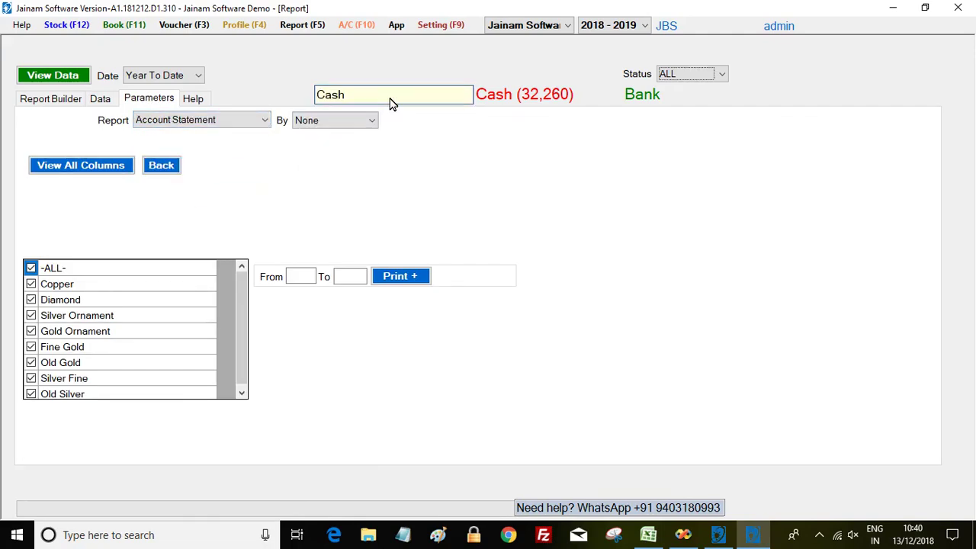
click(78, 166)
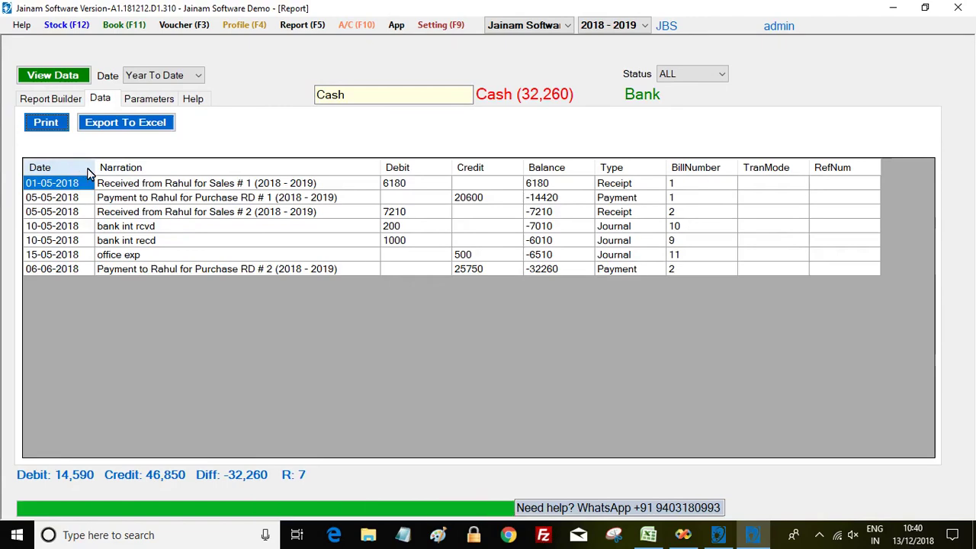
- Examine the Cash statement's entries, starting with the debit of the first sales receipt dated 01-05-2018
click(135, 186)
click(395, 189)
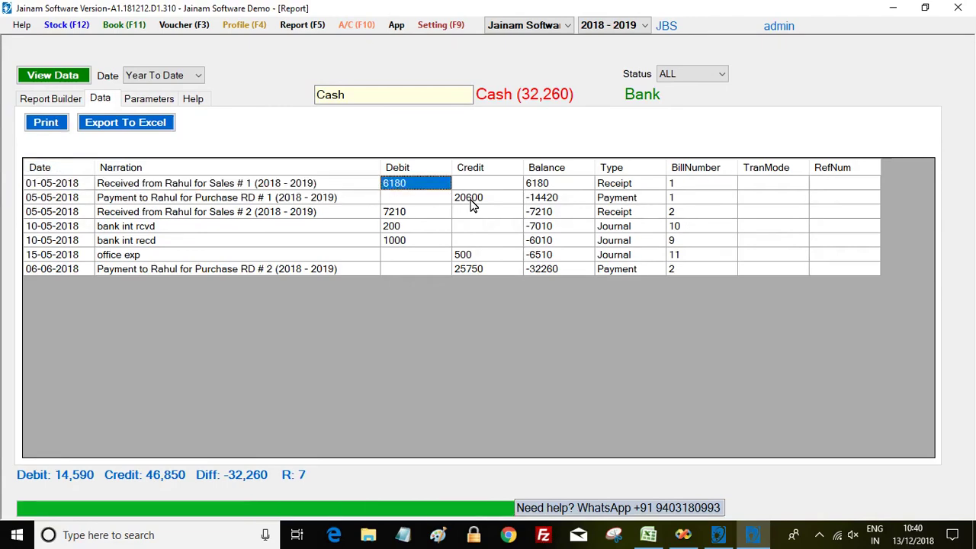